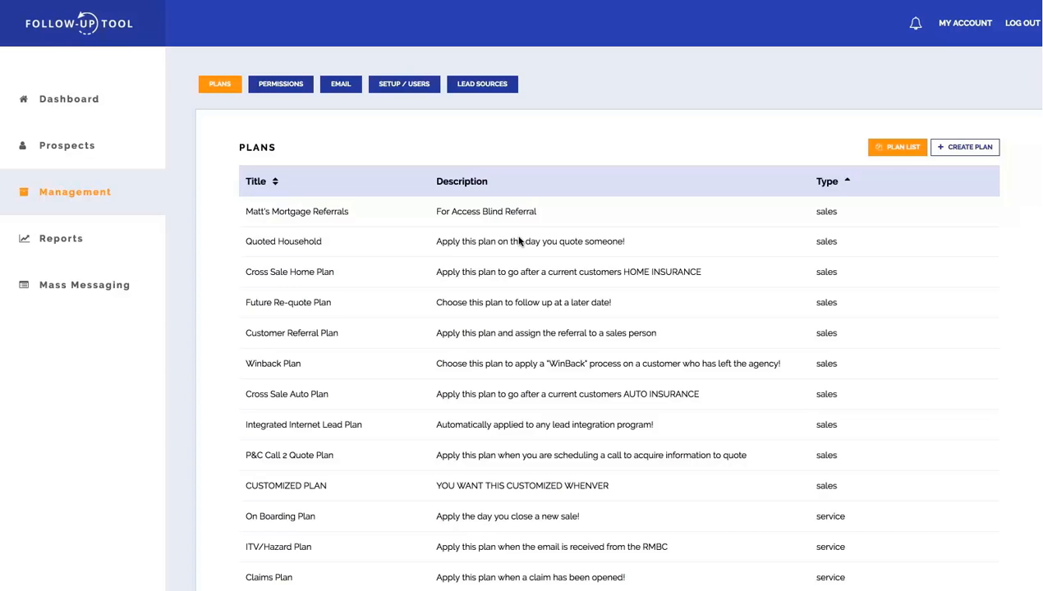
Open the Quoted Household plan and check which plan types are available for it.
key("Tab")
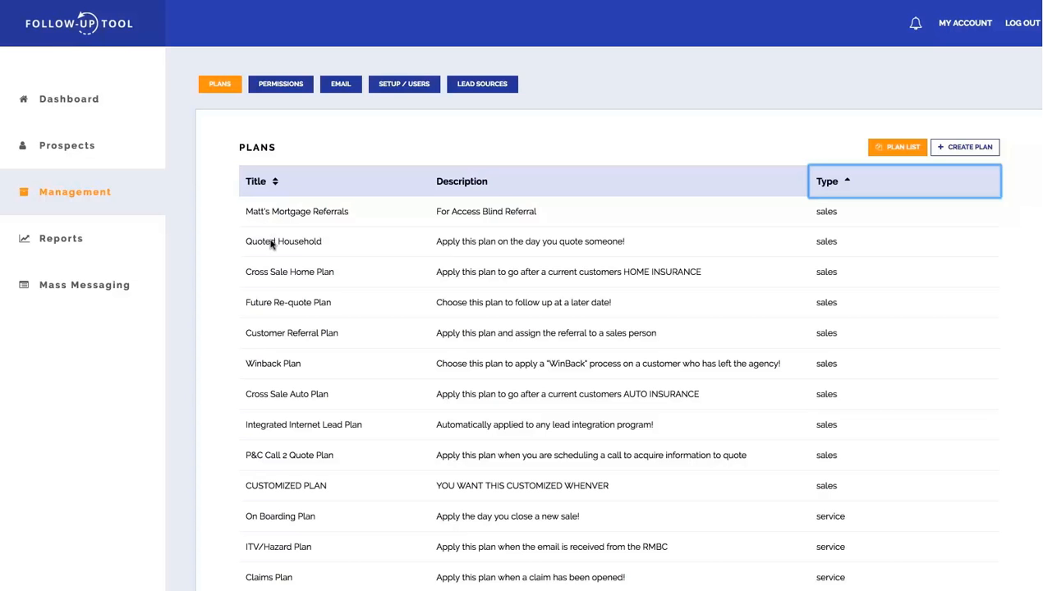
left_click(272, 244)
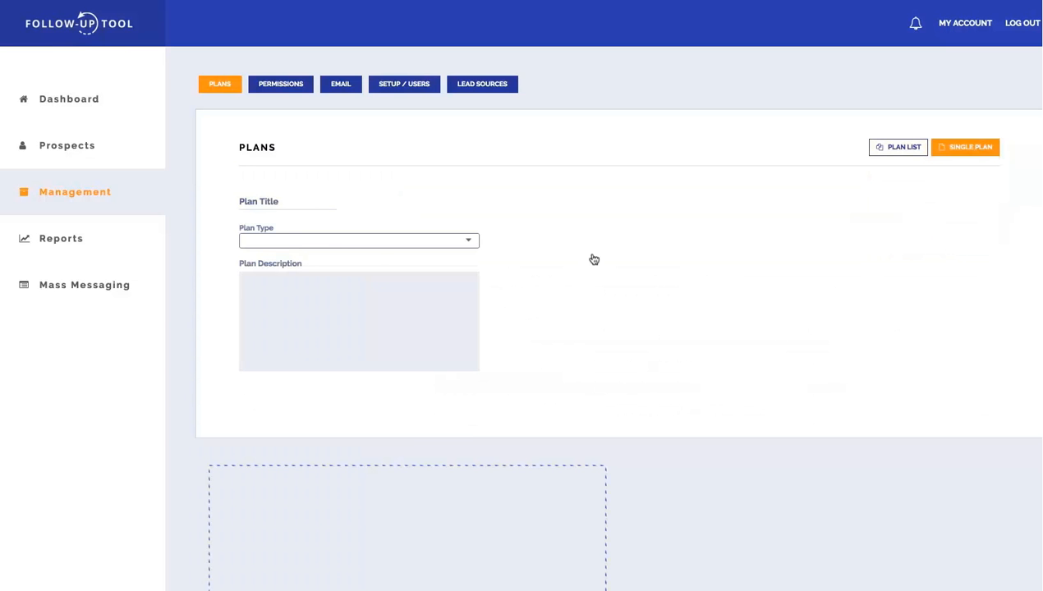
scroll(700, 296, "down", 1)
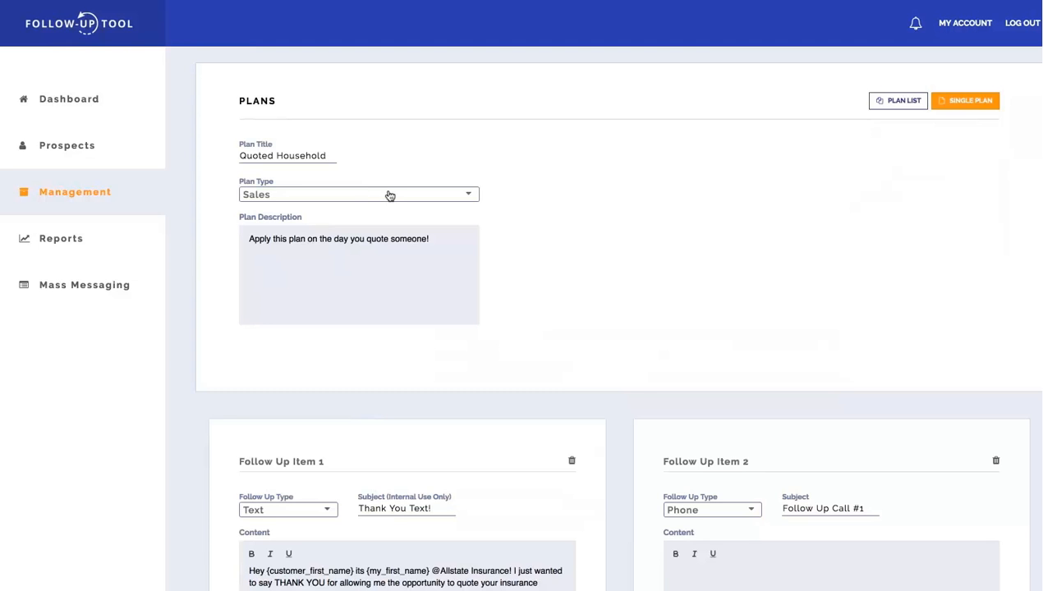
left_click(467, 198)
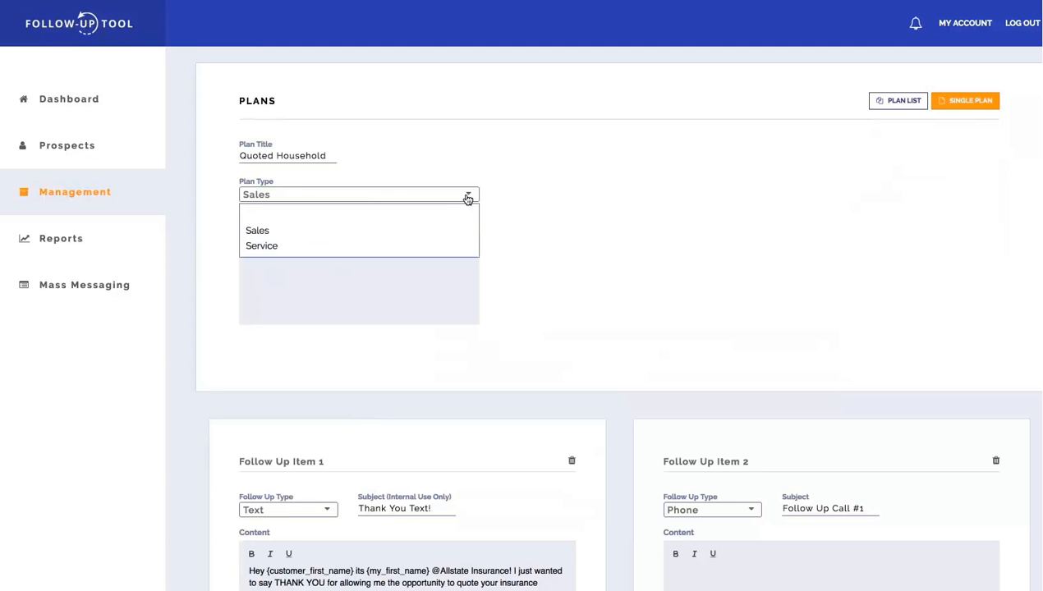
left_click(612, 246)
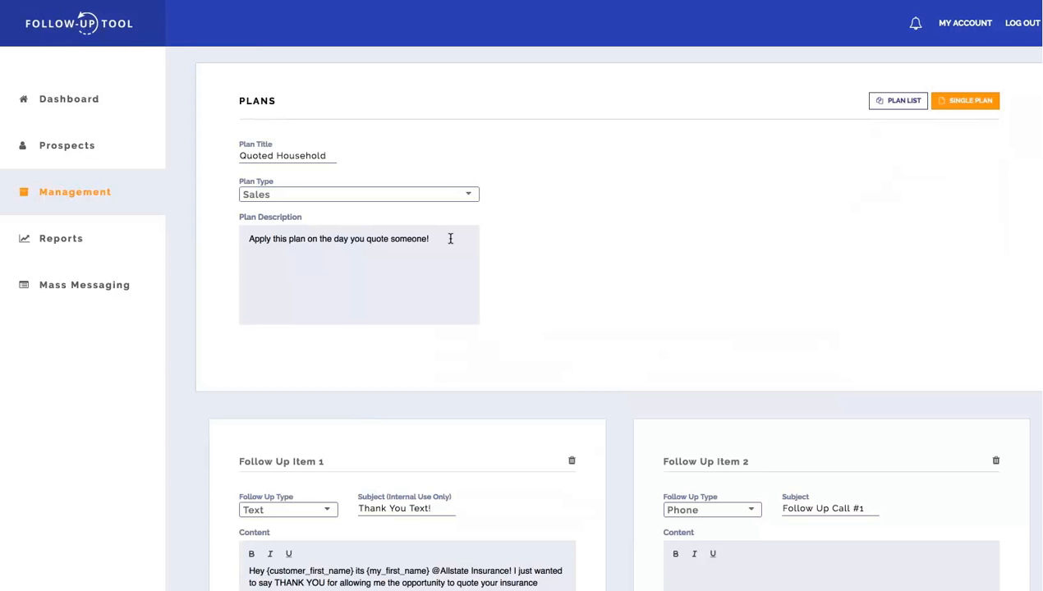
Examine the follow-up items of the Quoted Household plan, including their types, message contents and send days.
scroll(621, 287, "down", 5)
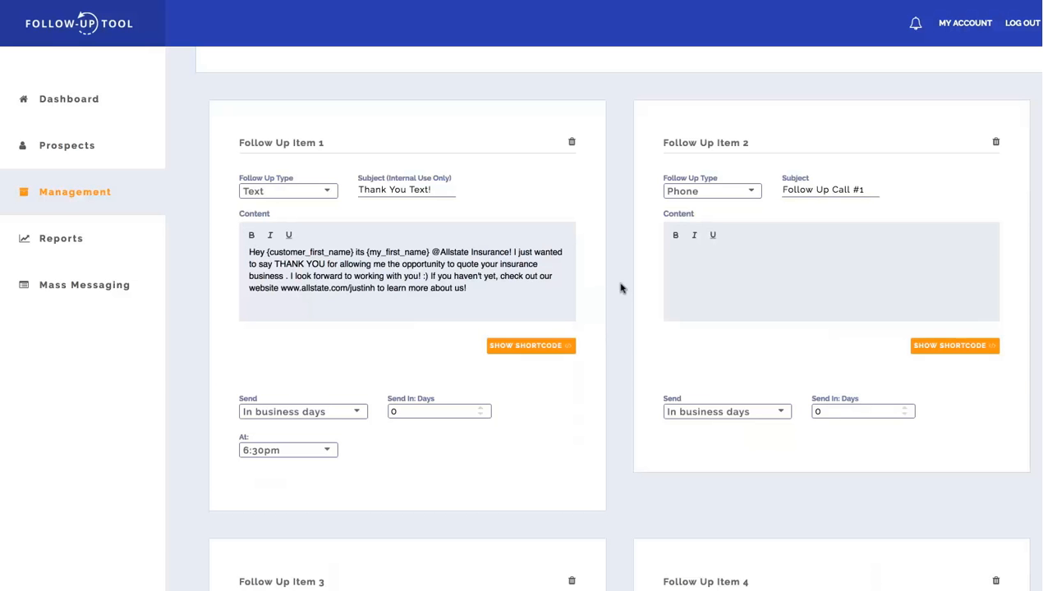
scroll(395, 460, "up", 1)
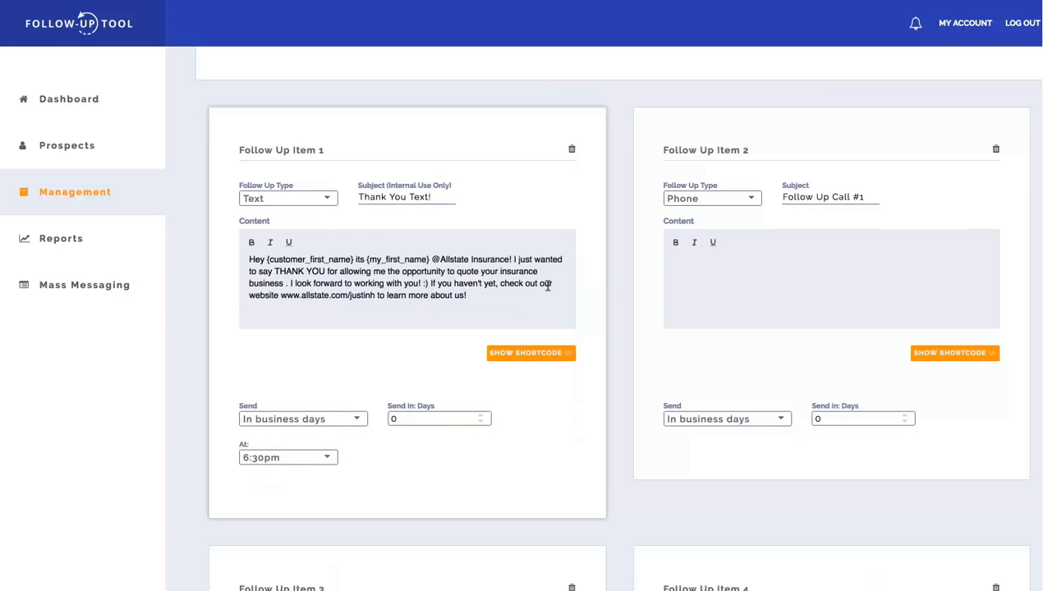
scroll(741, 307, "down", 5)
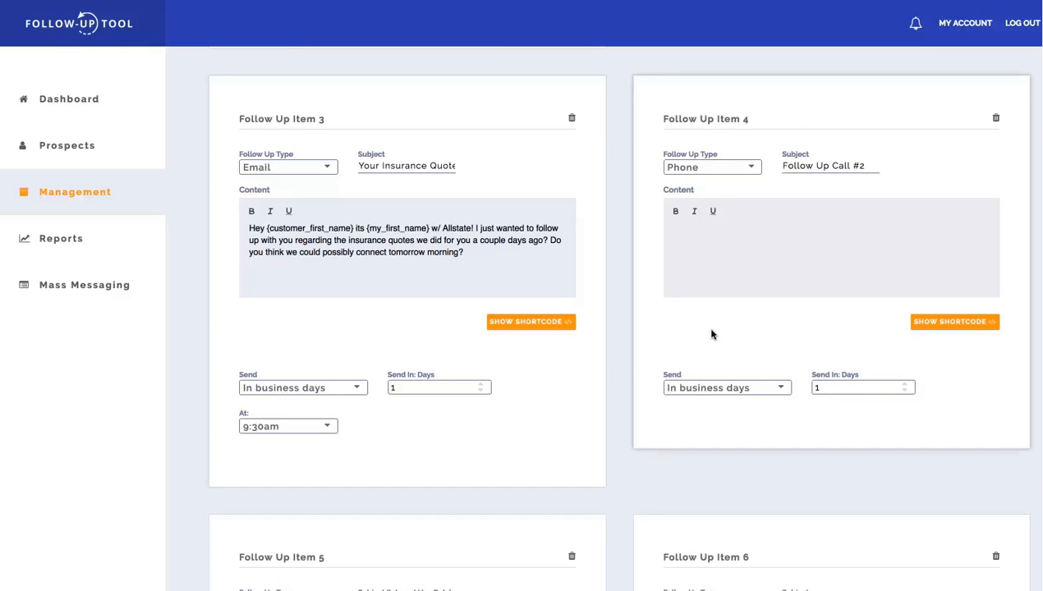
scroll(711, 335, "down", 5)
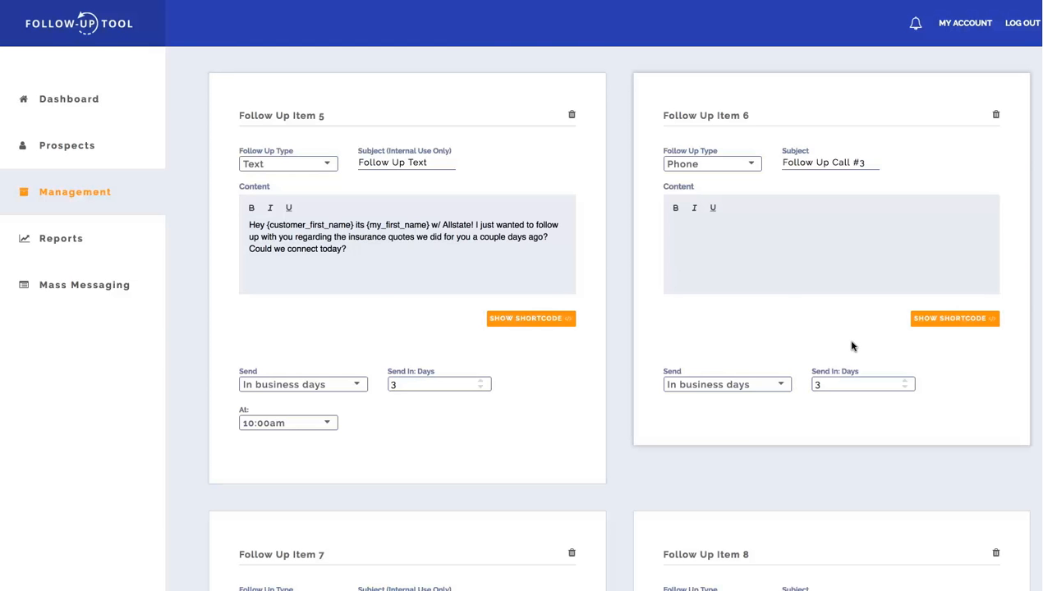
scroll(851, 345, "down", 5)
scroll(624, 493, "up", 1)
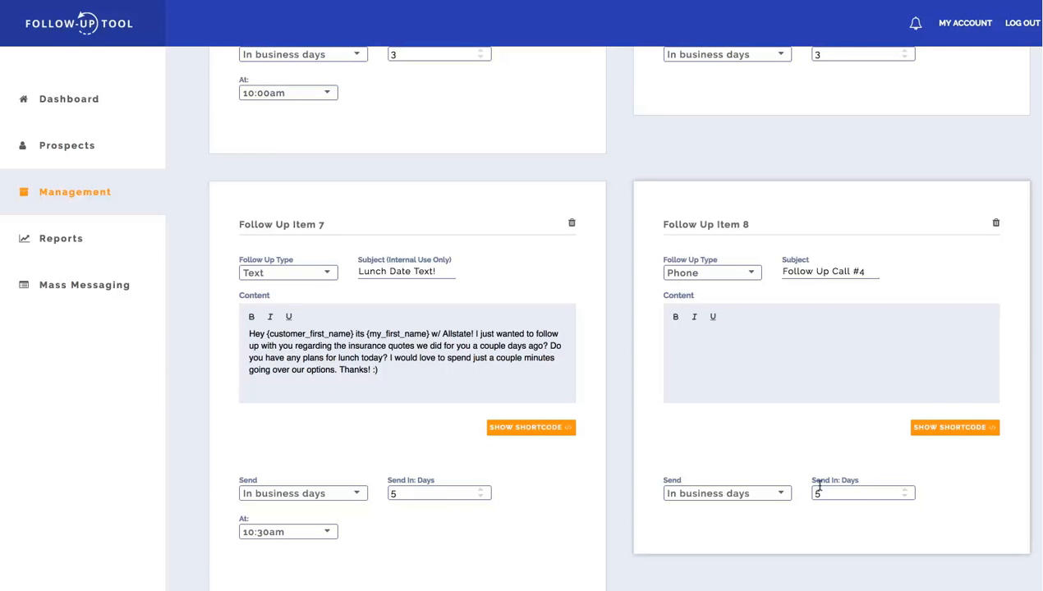
scroll(814, 491, "down", 6)
scroll(821, 485, "down", 1)
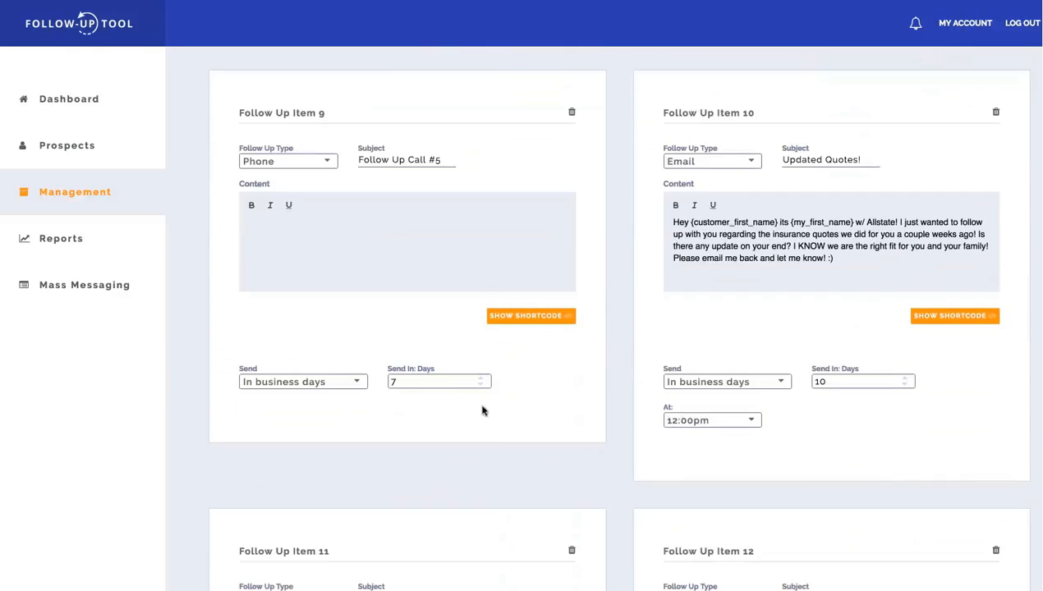
scroll(726, 433, "down", 5)
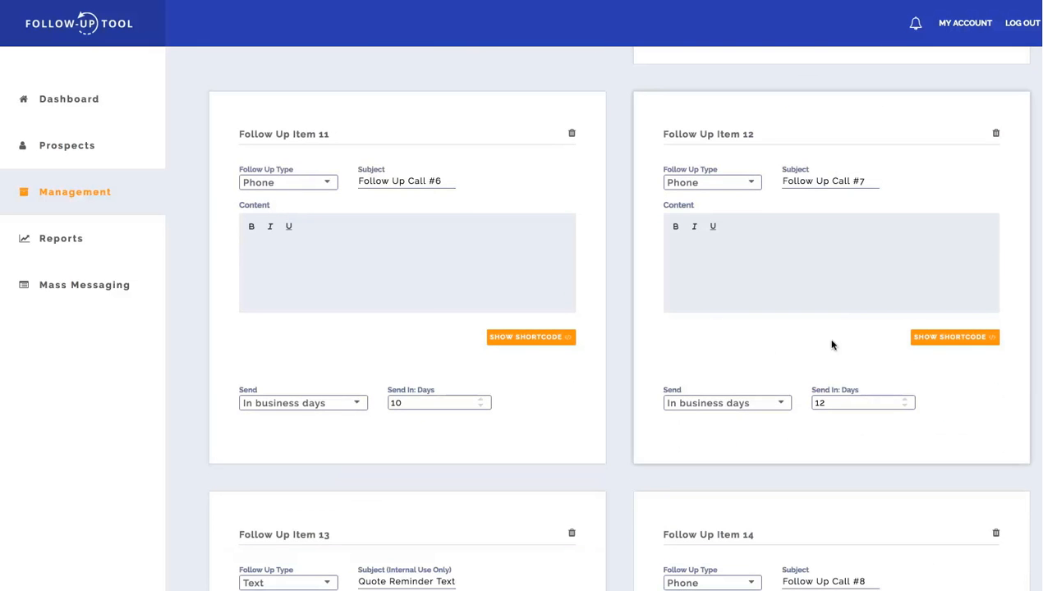
scroll(820, 416, "down", 4)
scroll(777, 425, "down", 1)
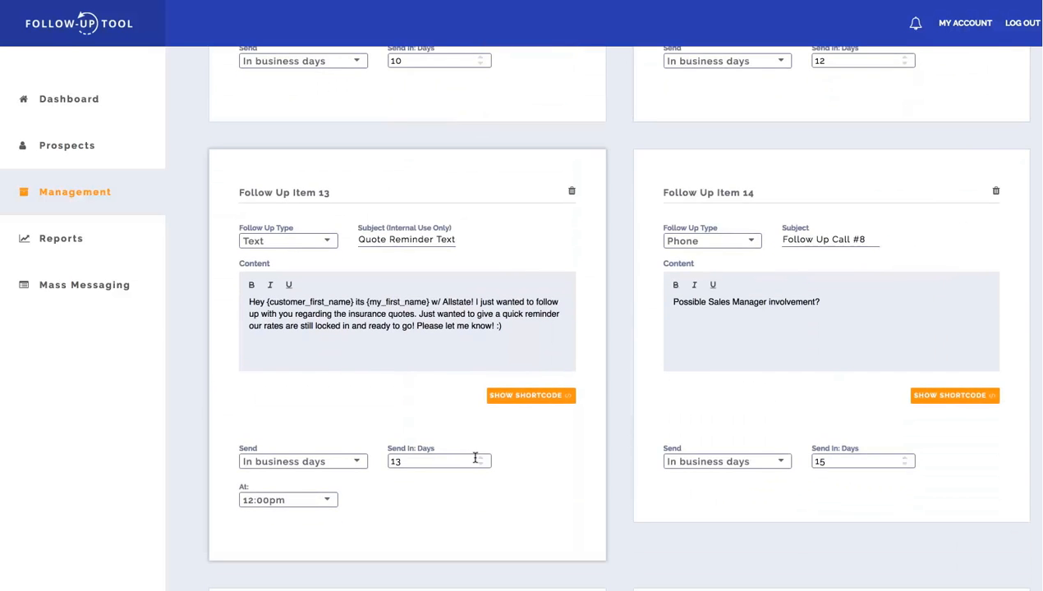
scroll(856, 464, "down", 15)
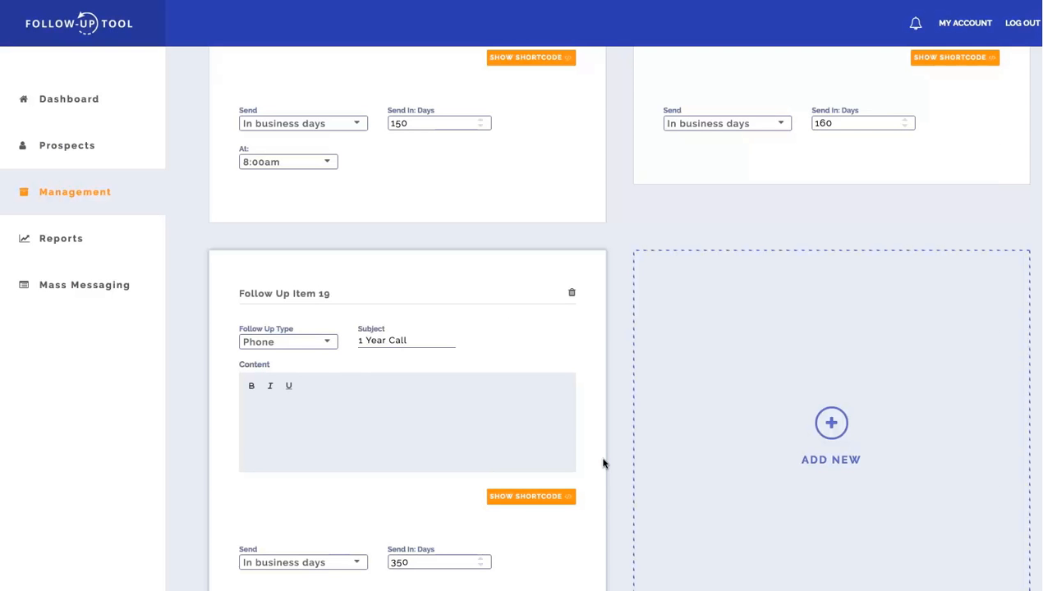
scroll(602, 464, "up", 20)
scroll(603, 464, "up", 15)
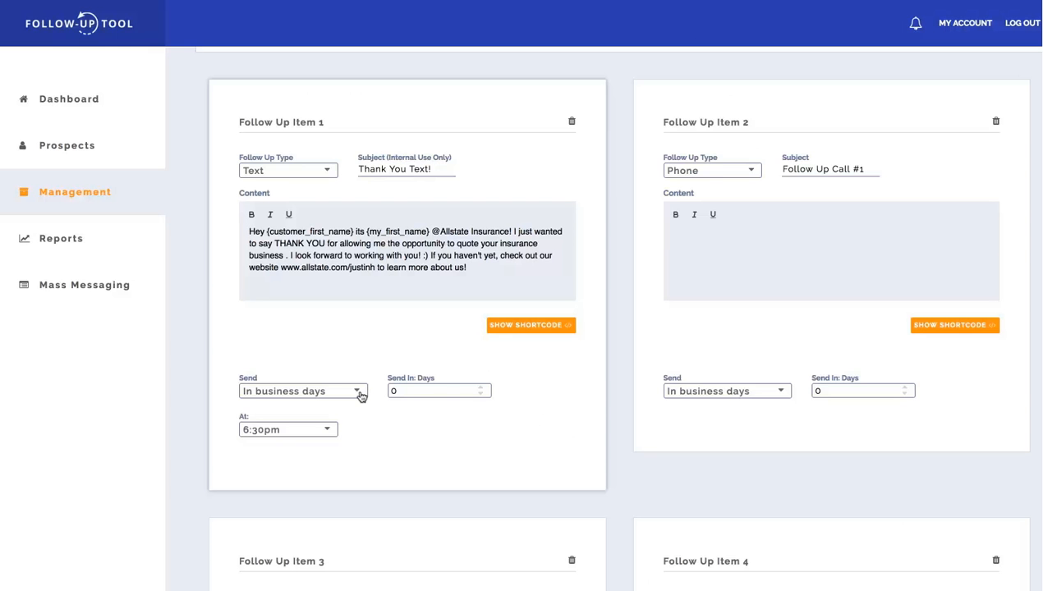
Examine the send interval options, send time choices and message text of Follow Up Item 1.
left_click(356, 399)
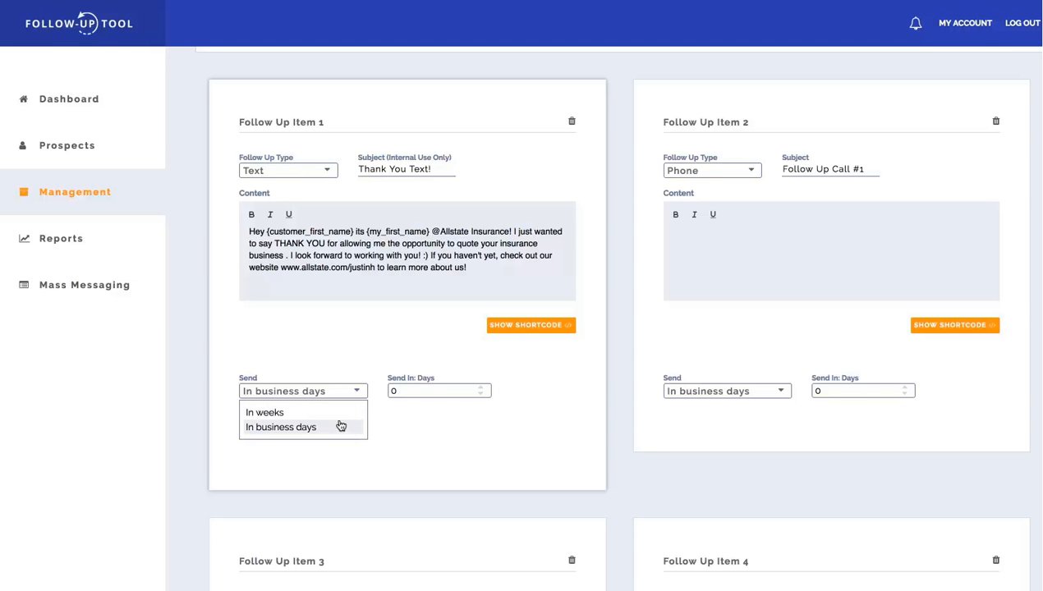
left_click(454, 388)
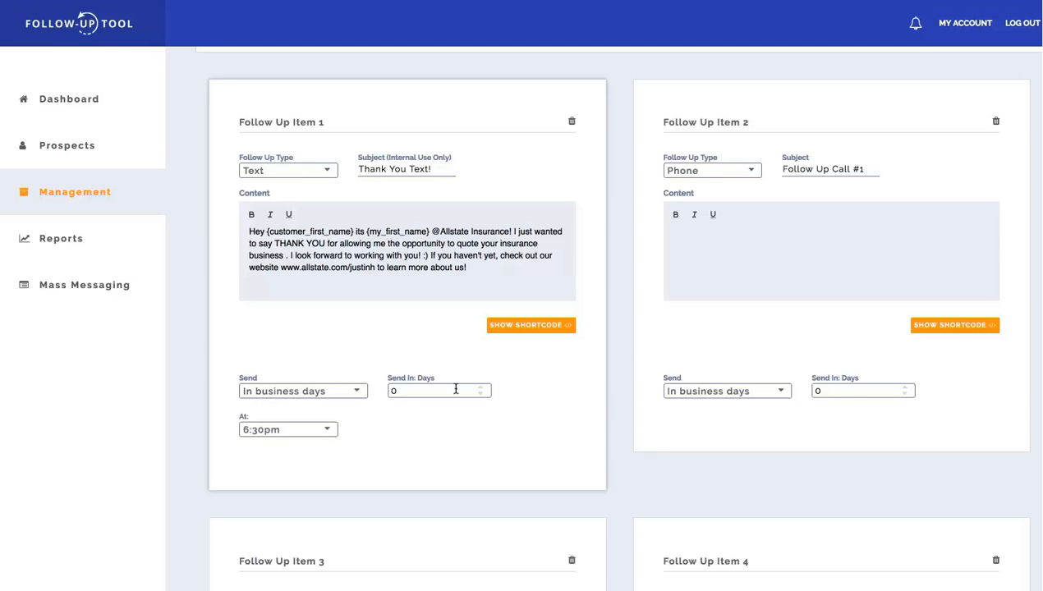
left_click(328, 432)
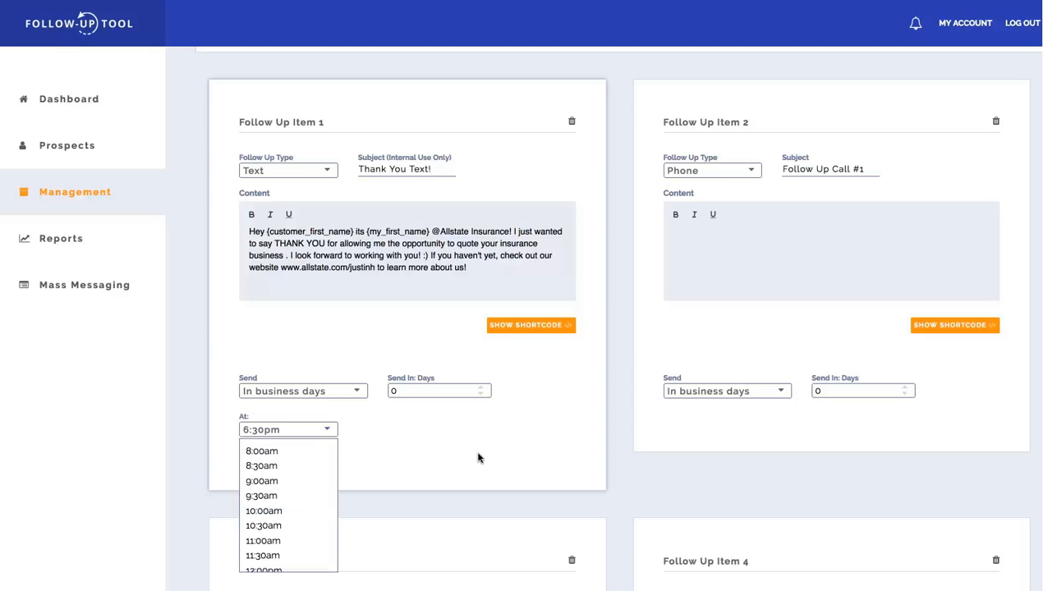
left_click(474, 270)
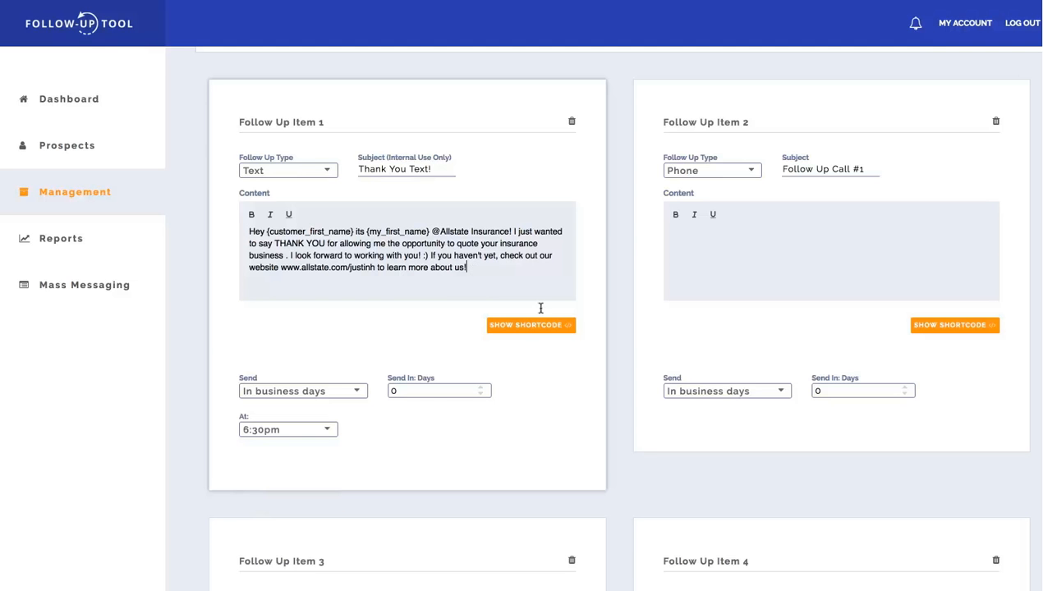
left_click_drag(391, 255, 442, 287)
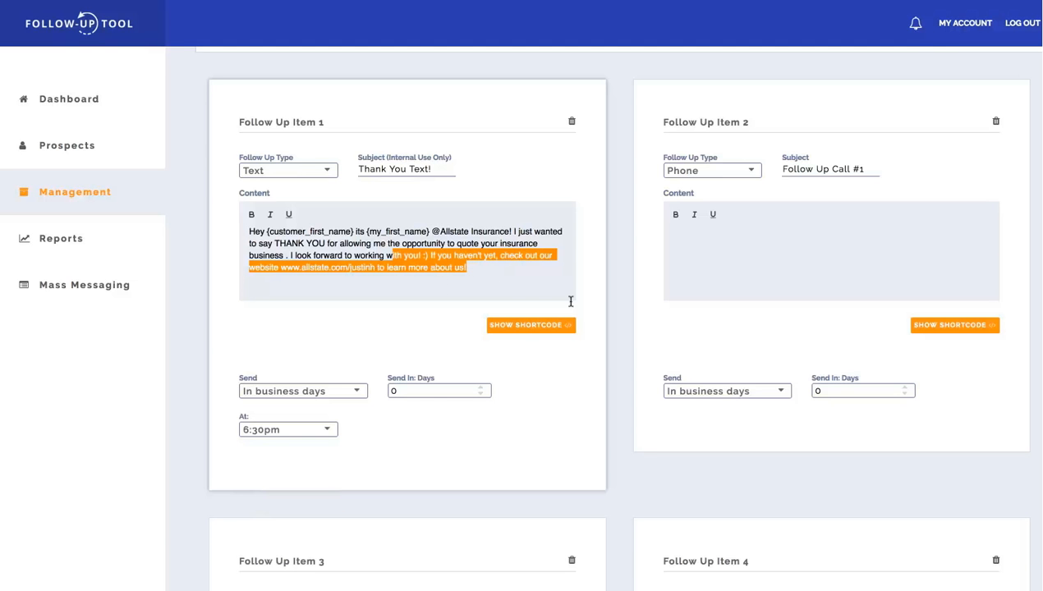
left_click(564, 404)
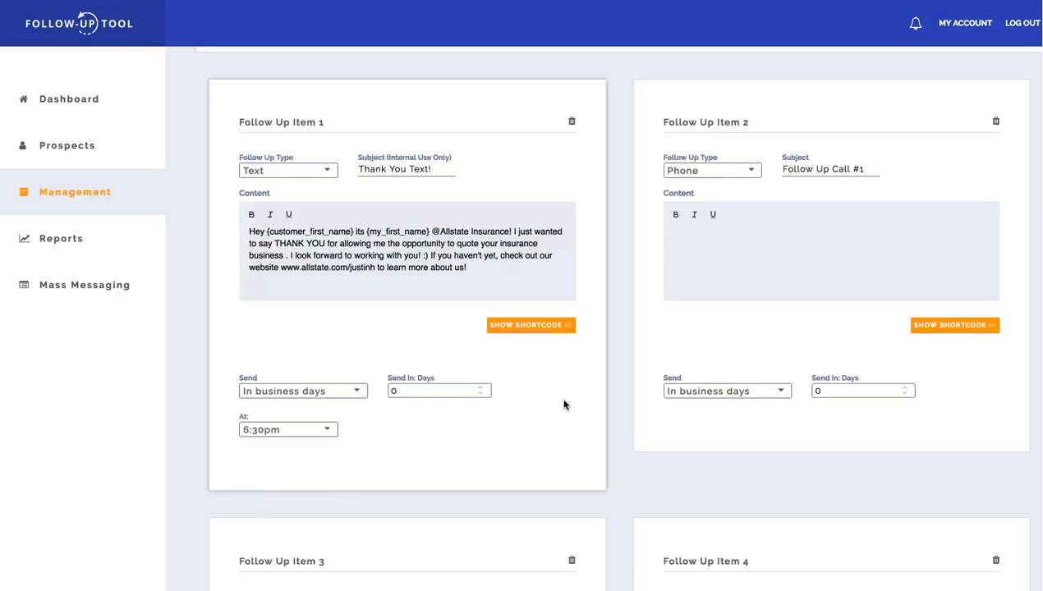
Return to the list of all plans and sort it by title and by type.
scroll(563, 404, "down", 2)
scroll(564, 404, "up", 7)
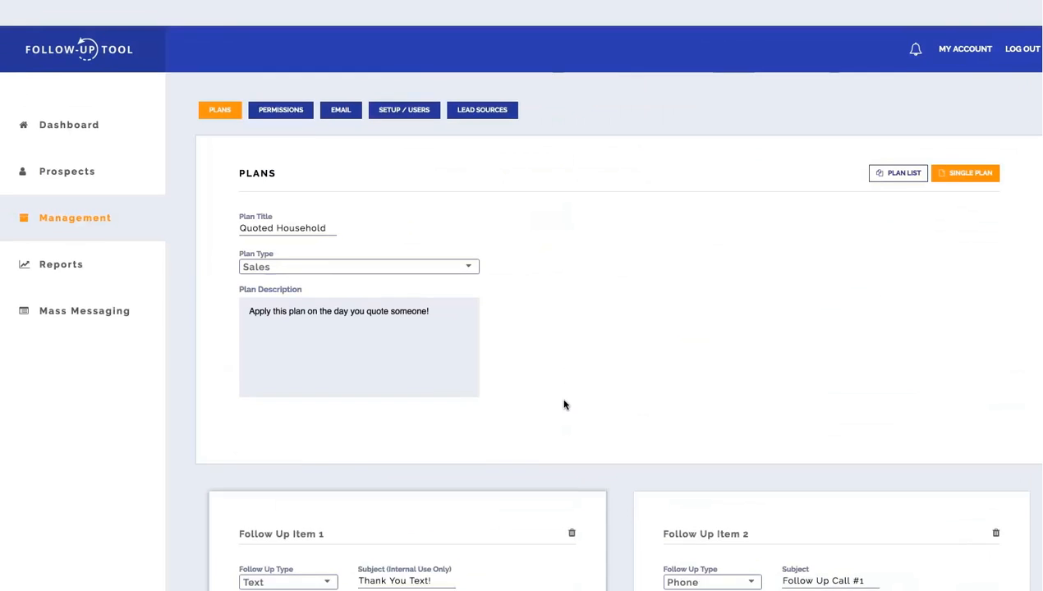
left_click(98, 202)
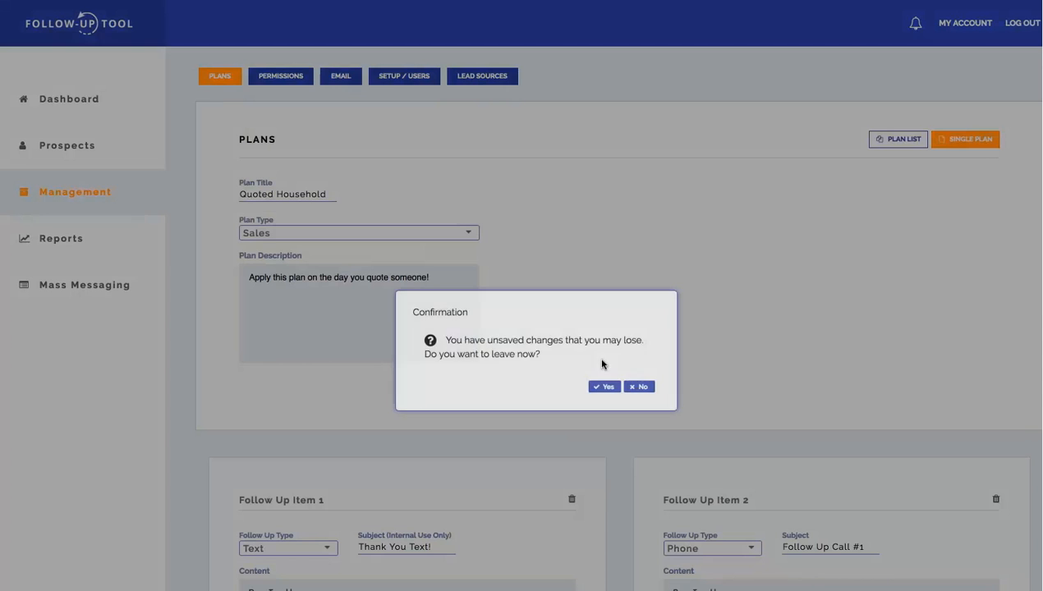
left_click(599, 387)
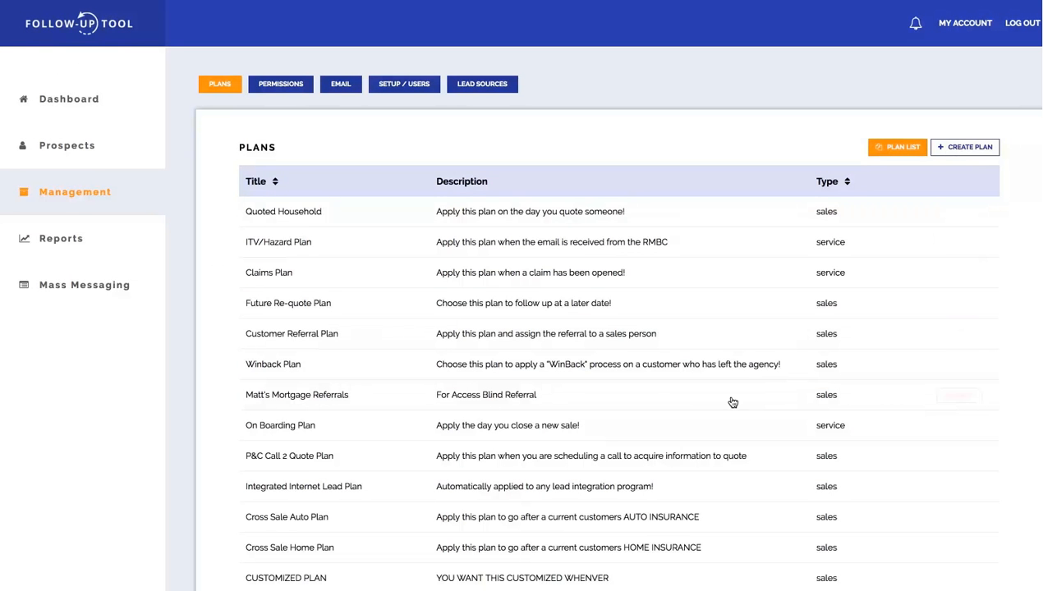
left_click(842, 188)
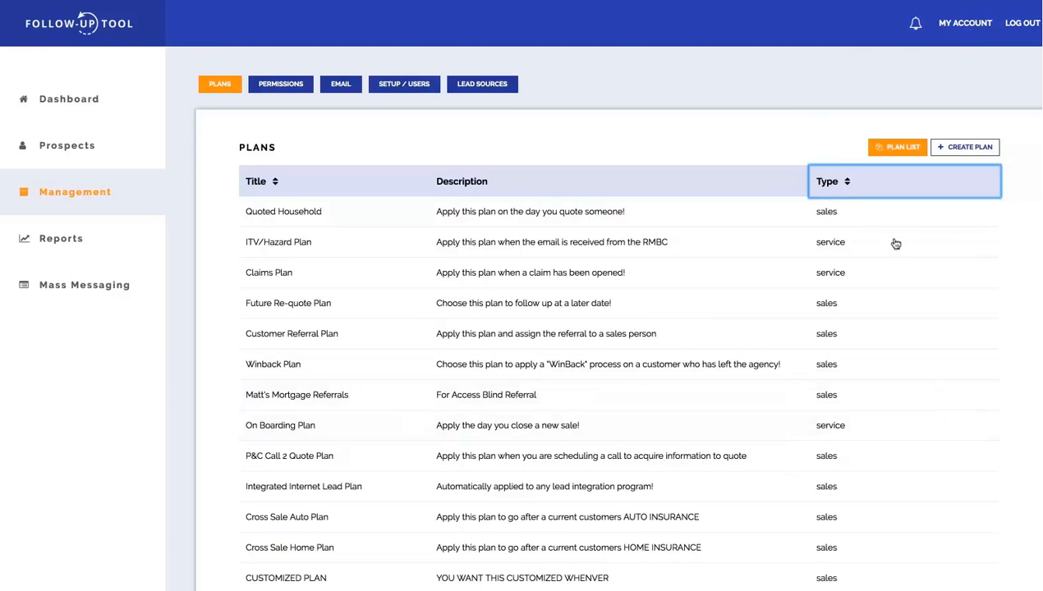
left_click(273, 187)
left_click(843, 187)
Start a new plan and title it "TEST PLAN".
left_click(962, 154)
left_click(301, 204)
type("CUSTOMIZED")
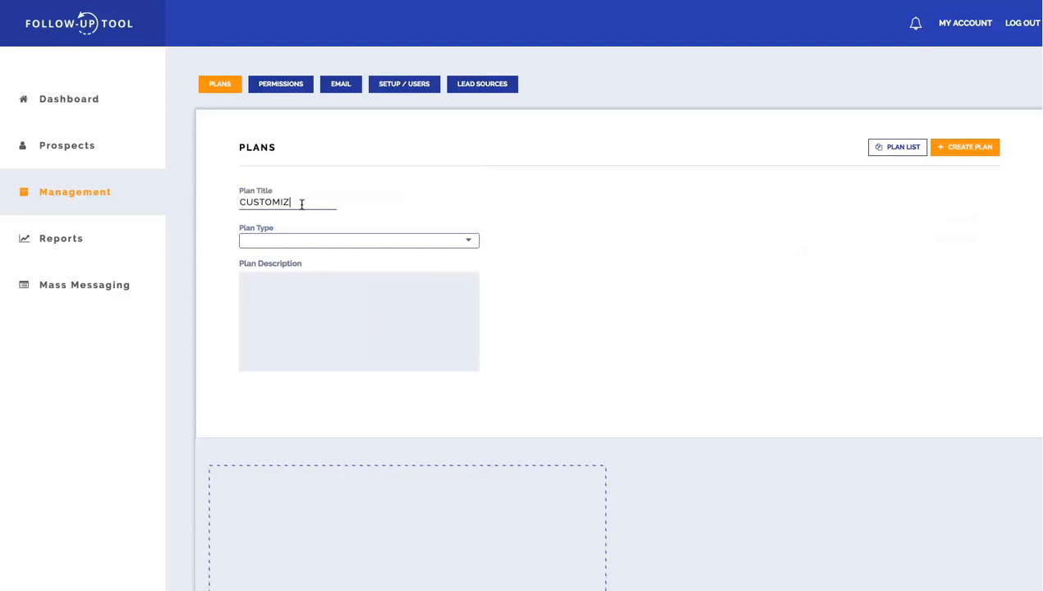
key("BackSpace")
key("BackSpace")
key("BackSpace")
key("BackSpace")
key("BackSpace")
key("BackSpace")
key("BackSpace")
key("BackSpace")
key("BackSpace")
key("BackSpace")
type("TEST PLAN")
Set the plan type to Sales and enter the description "APPLY THIS TEST PLAN WHEN YOU ARE DEMOING".
left_click(475, 240)
left_click(396, 279)
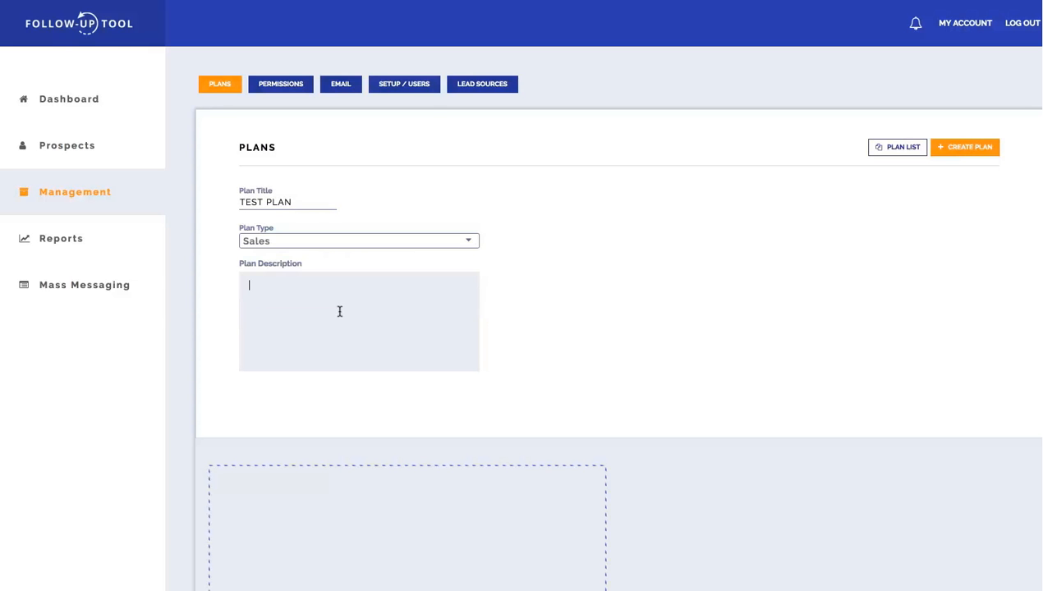
type("PPLY THIS TEST PLAN WHEN")
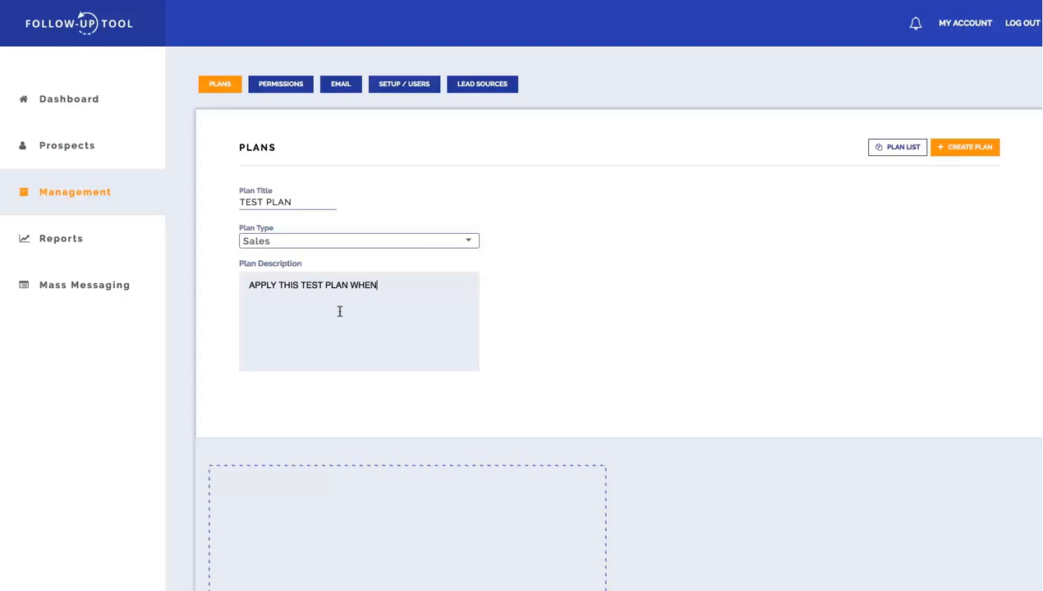
type(" YOU ARE DEMOING")
Add a first follow-up item to the plan with the email subject "FIRST EMAIL TEST".
scroll(652, 351, "down", 5)
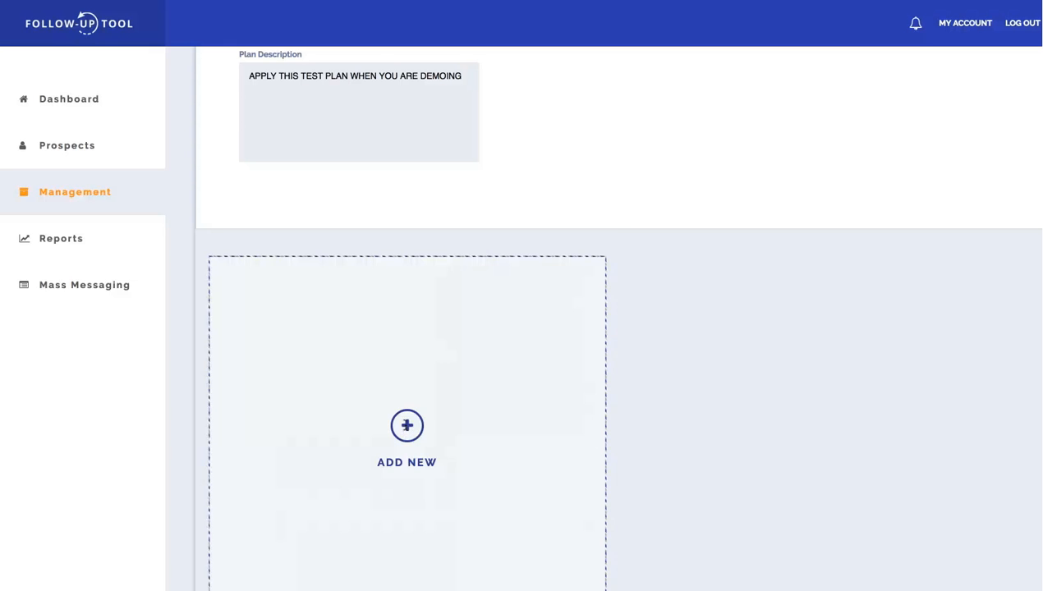
left_click(407, 426)
left_click(377, 347)
type("FIRS")
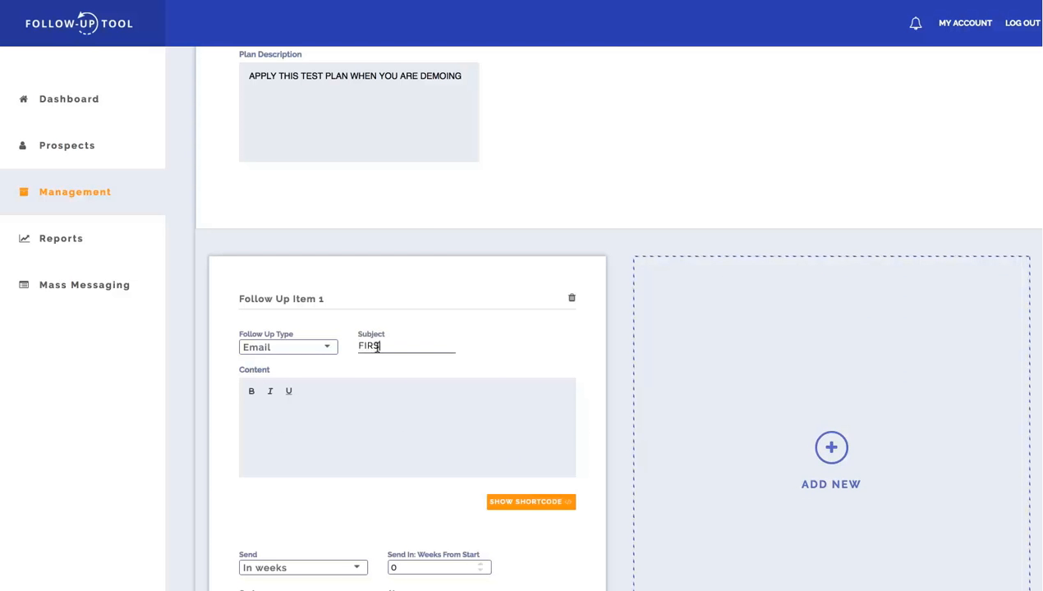
type("T EMAIK TEST")
Begin the email content with "HEY" followed by the {customer_first_name} shortcode.
left_click(376, 396)
type("HEY")
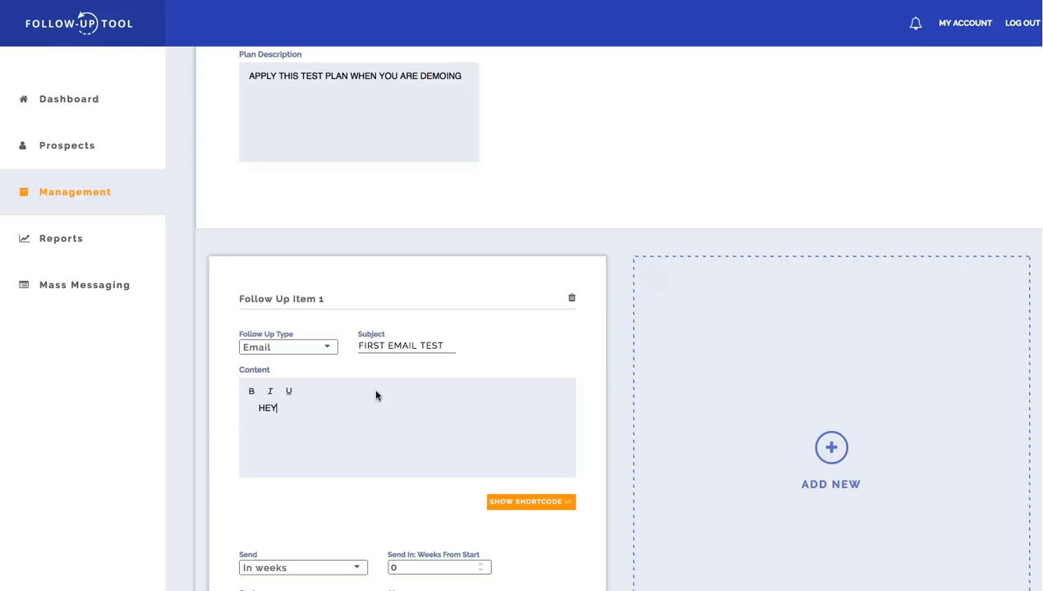
left_click(529, 505)
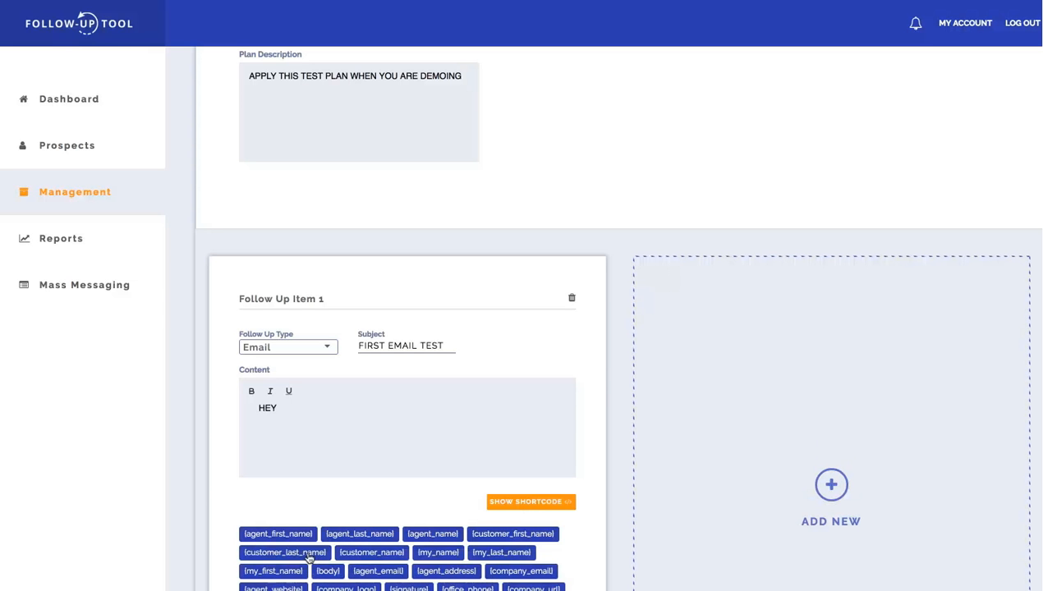
left_click(496, 535)
Continue the first email's content with "THIS IS {my_first_name} FROM HARKELROAD FAMILY INSURANCE WANTED TO FOLLOW UP BLAH BLAH NLAH".
left_click(412, 415)
type("THIS IS")
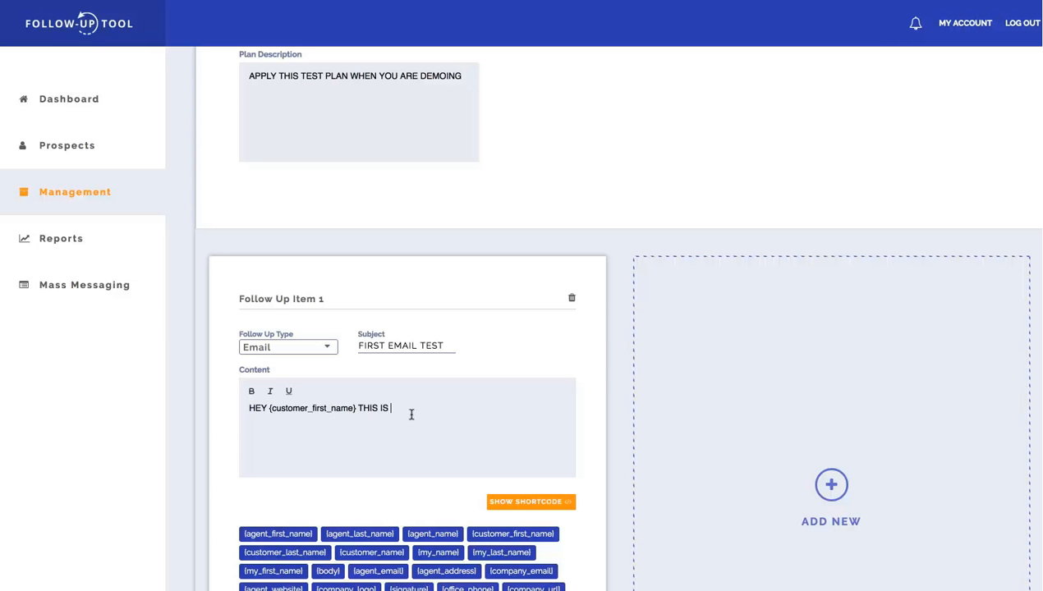
left_click(272, 571)
type("FROM HARKELROAD")
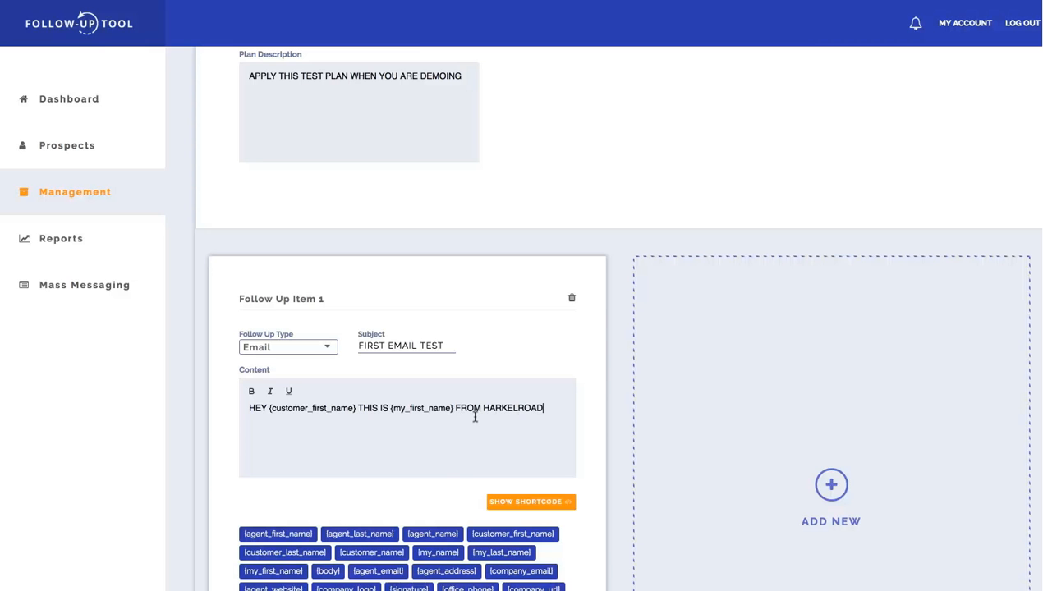
type(" FAMILY INSURAN")
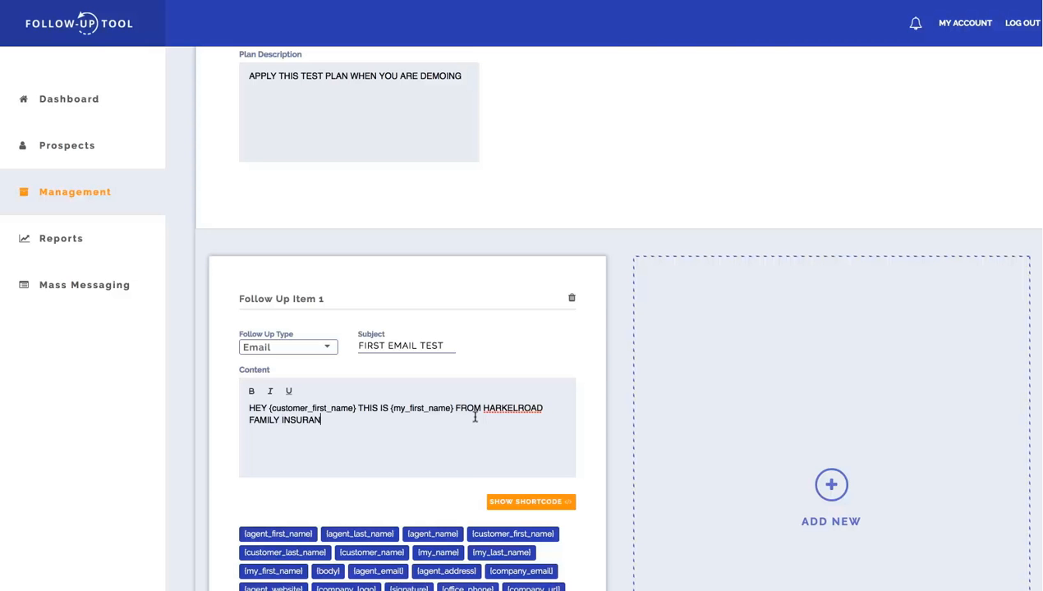
type("CE WANTED TO FOLLOW UP BLAH BLAH NLAH")
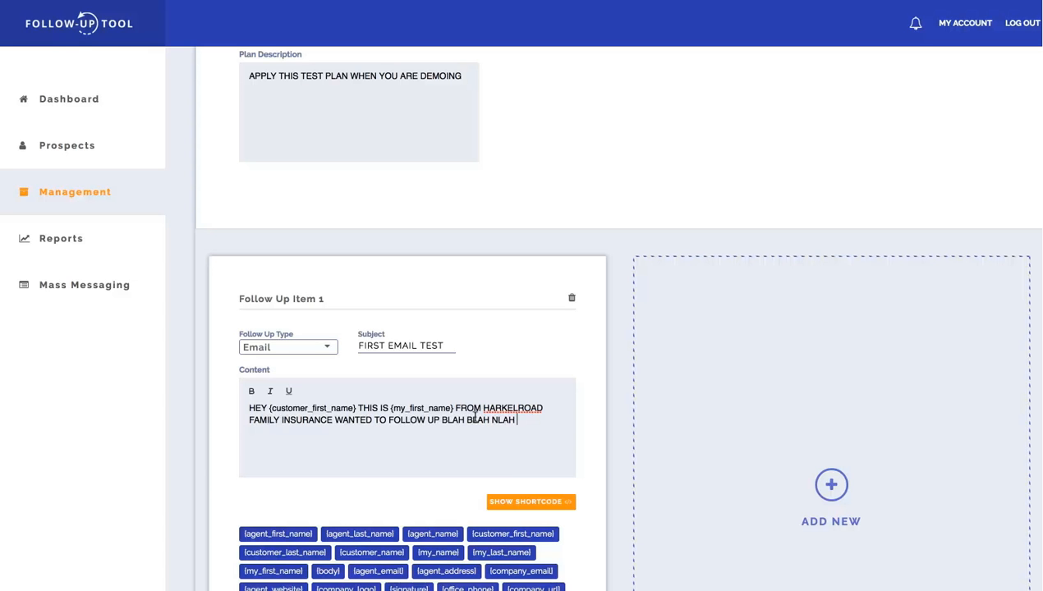
Schedule the first email by business days instead of weeks, with a 6:00pm send time.
scroll(548, 538, "down", 3)
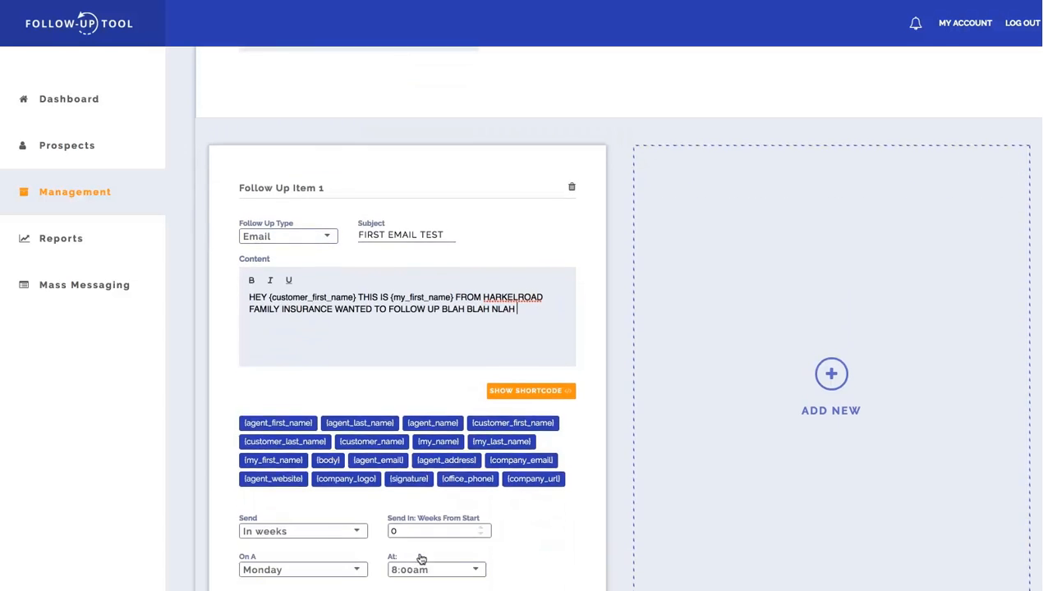
left_click(358, 526)
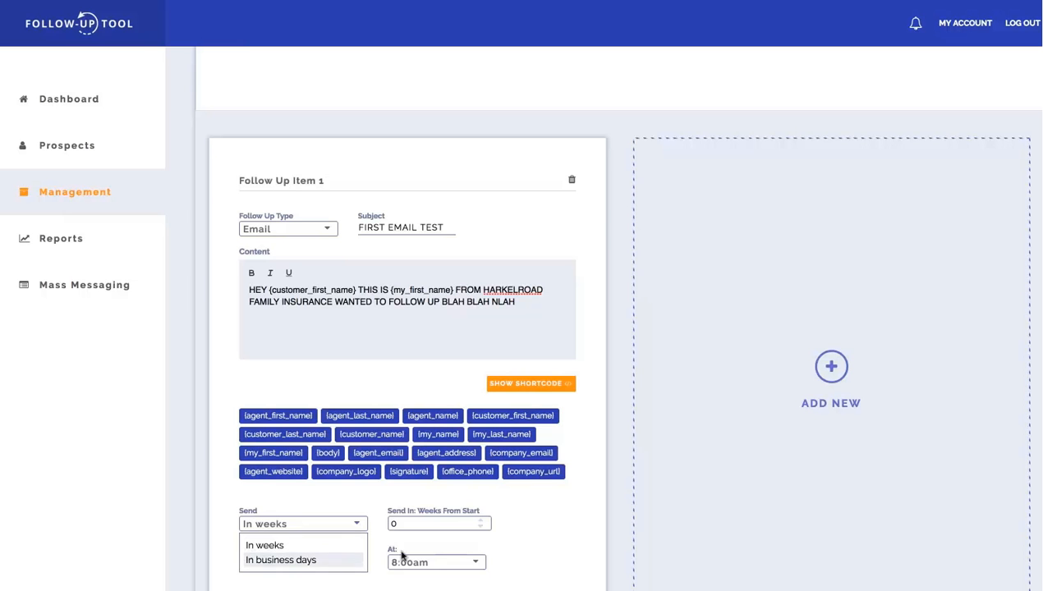
left_click(338, 561)
left_click(328, 565)
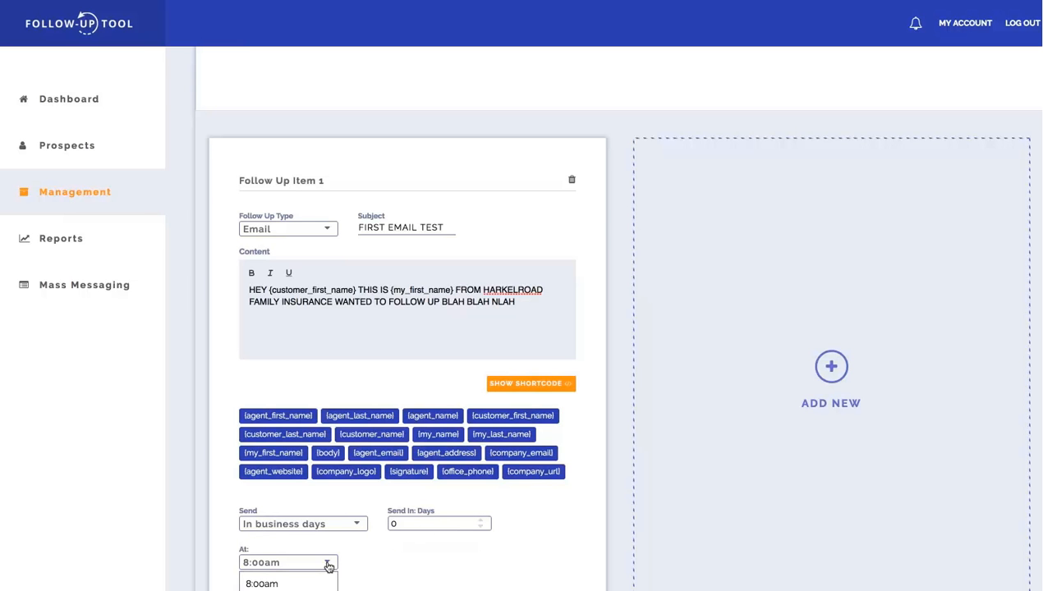
scroll(287, 579, "down", 8)
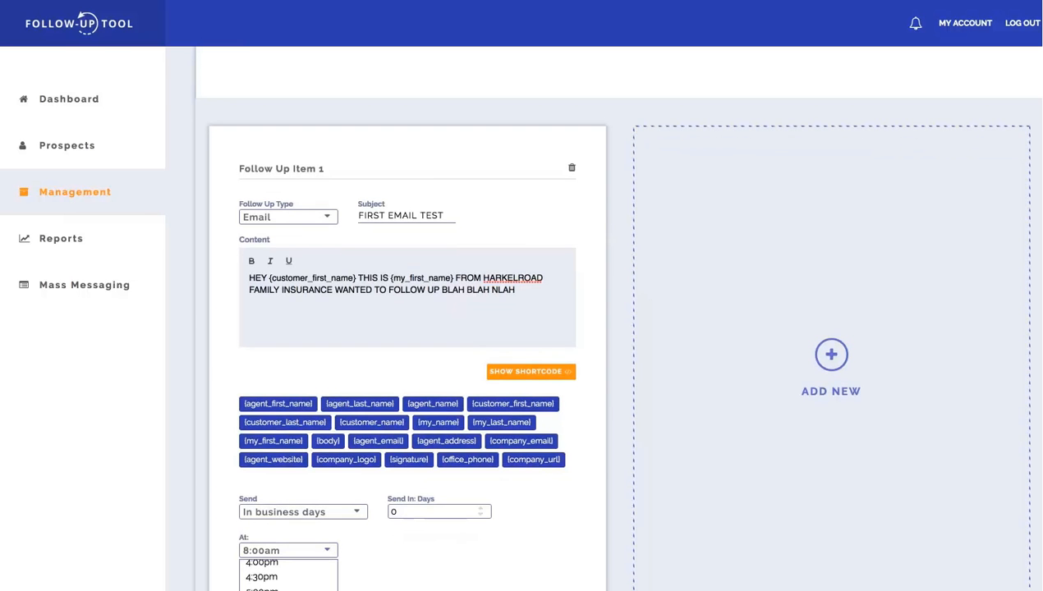
left_click(271, 584)
Add a second follow-up item of type Phone with the subject "FIRST TEST CALL".
left_click(828, 361)
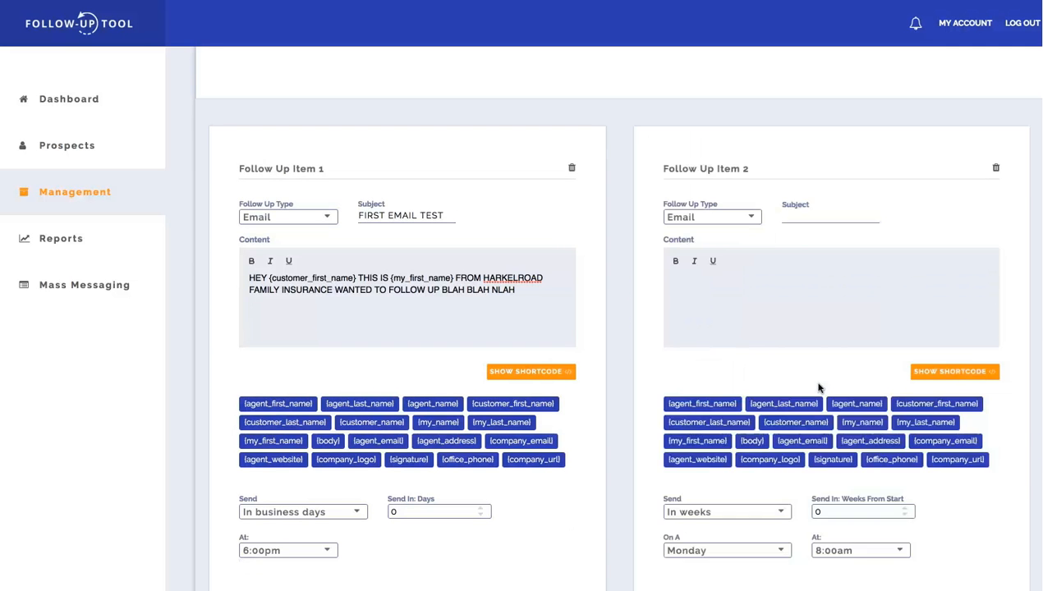
left_click(748, 222)
left_click(722, 270)
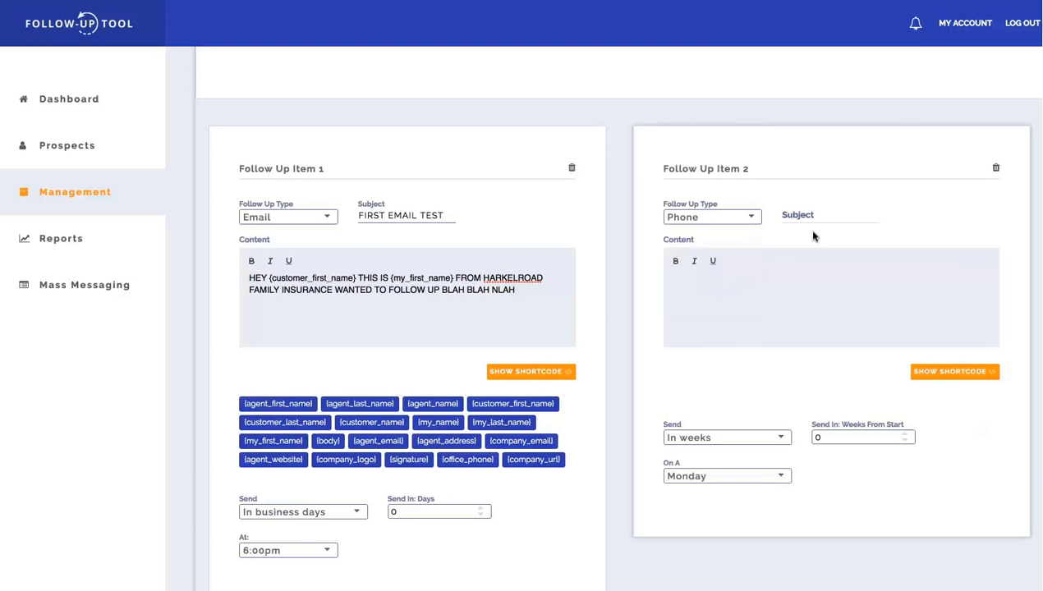
left_click(794, 217)
type("FI")
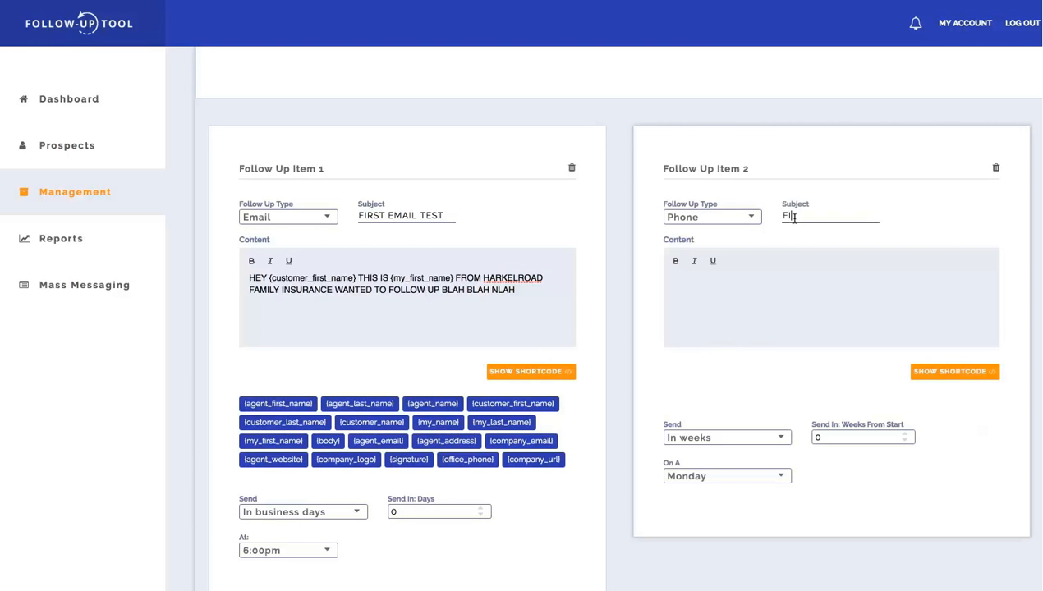
type("RST TEST CALL")
Schedule the phone follow-up in business days, 1 day from the start.
left_click(787, 338)
left_click(776, 439)
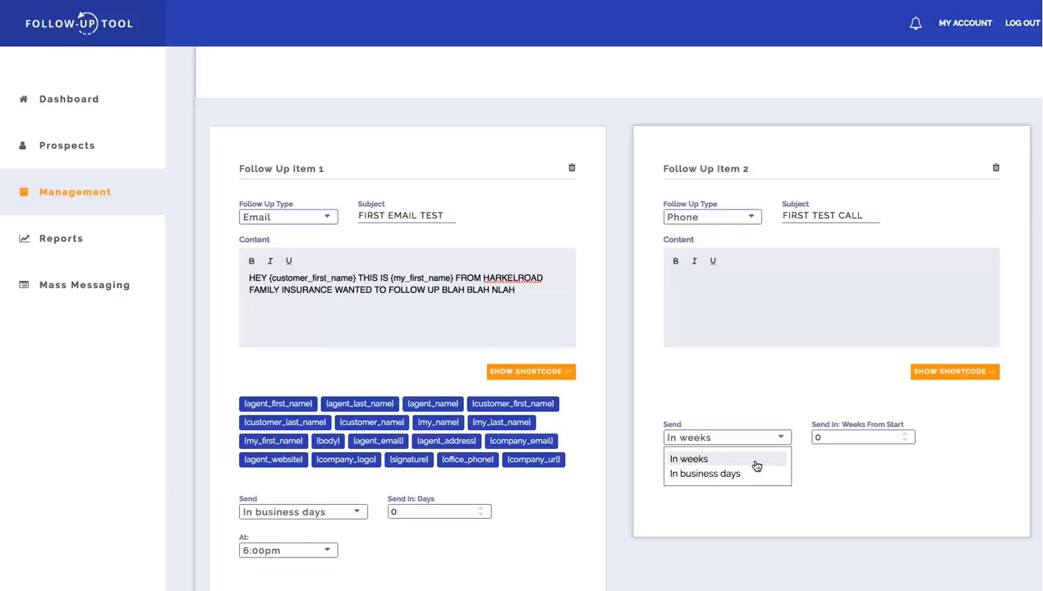
left_click(750, 473)
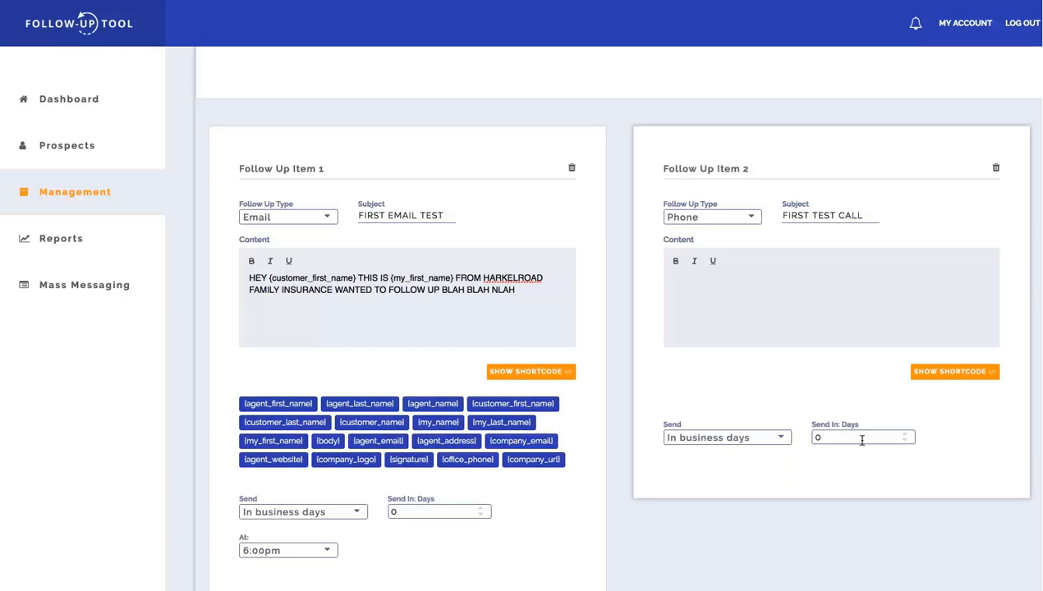
Add a third follow-up item of type Text with the internal subject "FIRST TEST TEXT".
scroll(868, 457, "down", 5)
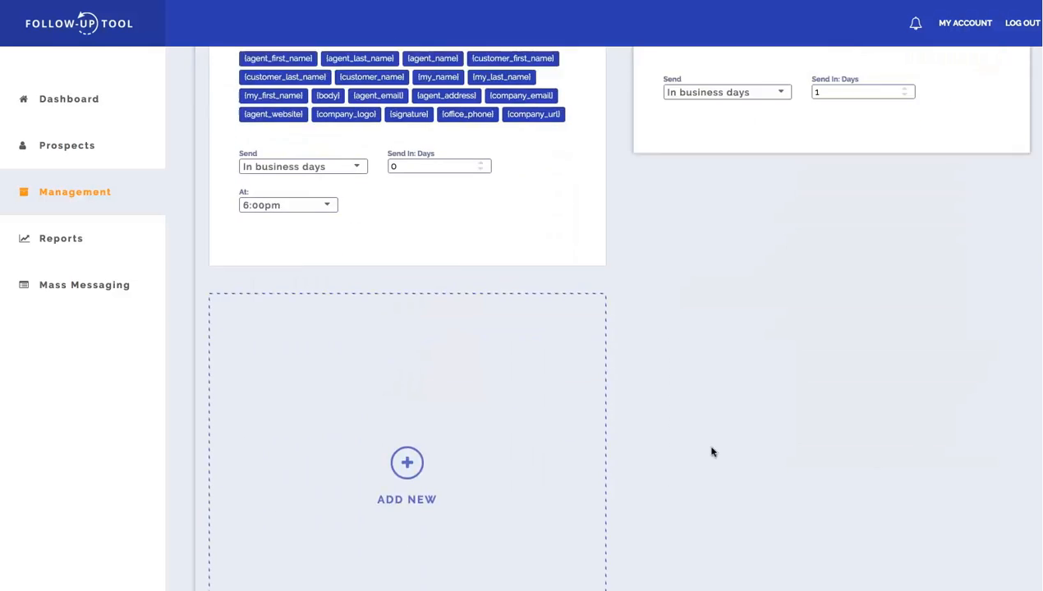
left_click(421, 401)
left_click(307, 351)
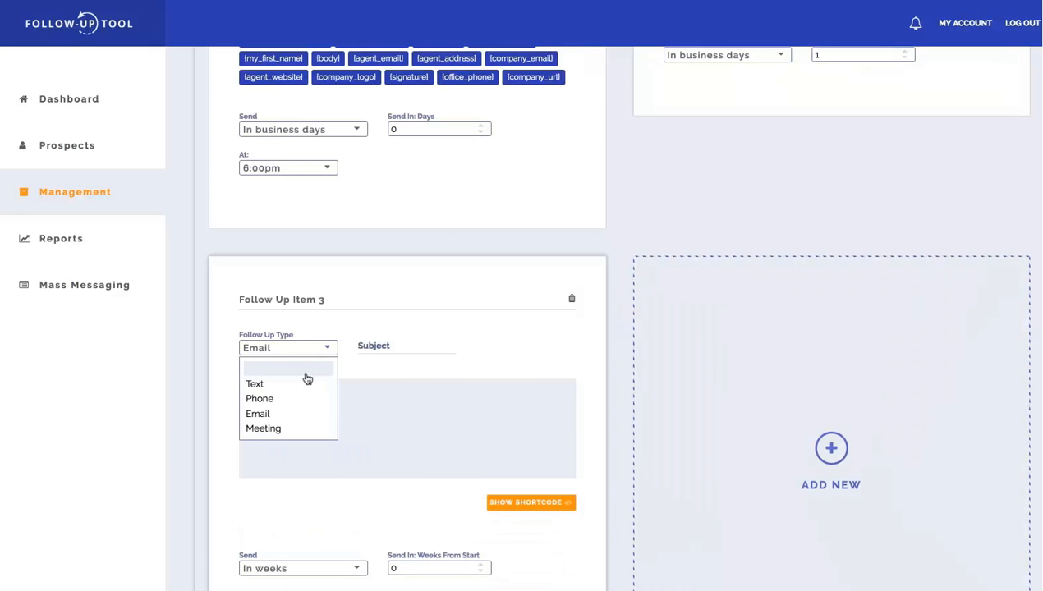
left_click(296, 387)
left_click(372, 349)
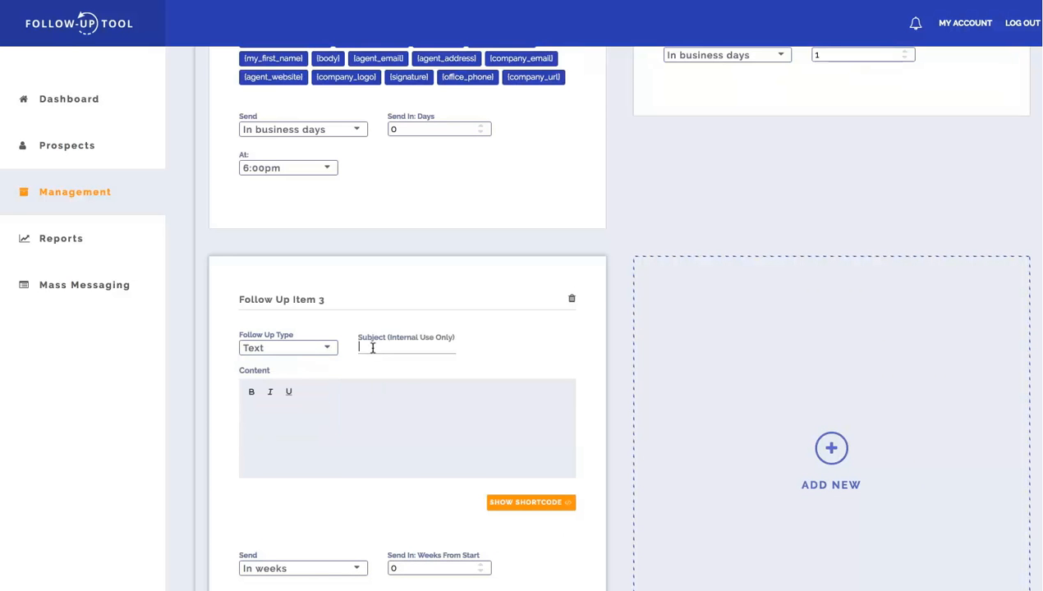
type("Fl")
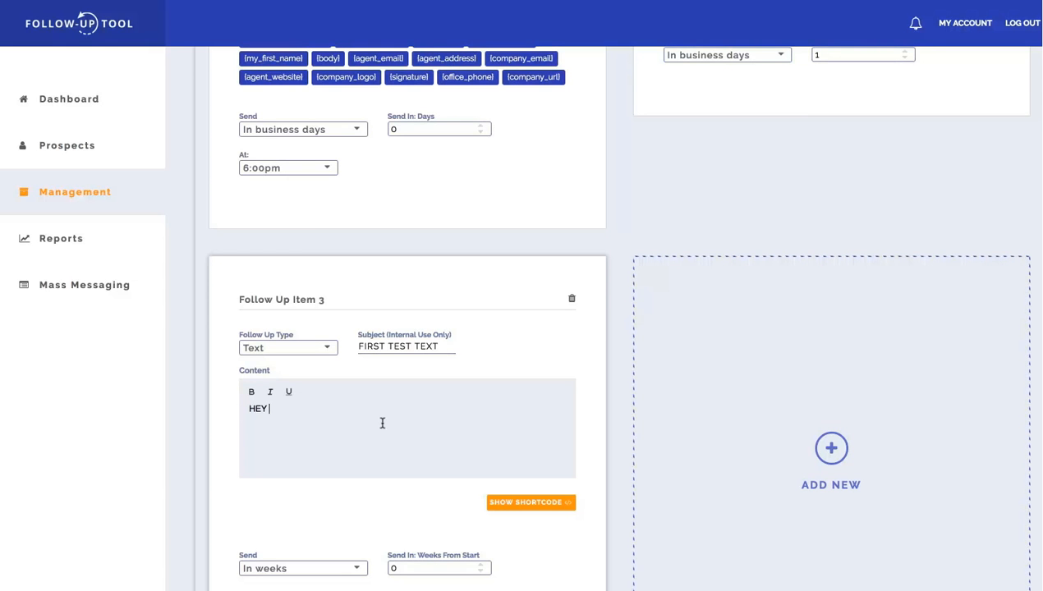
Write the text content "HEY {customer_first_name} THIS IS {my_first_name} JUST WANTED TO FOLLOW UP BLA BLAH", using shortcodes for both names.
left_click(544, 505)
left_click(550, 536)
scroll(399, 427, "down", 2)
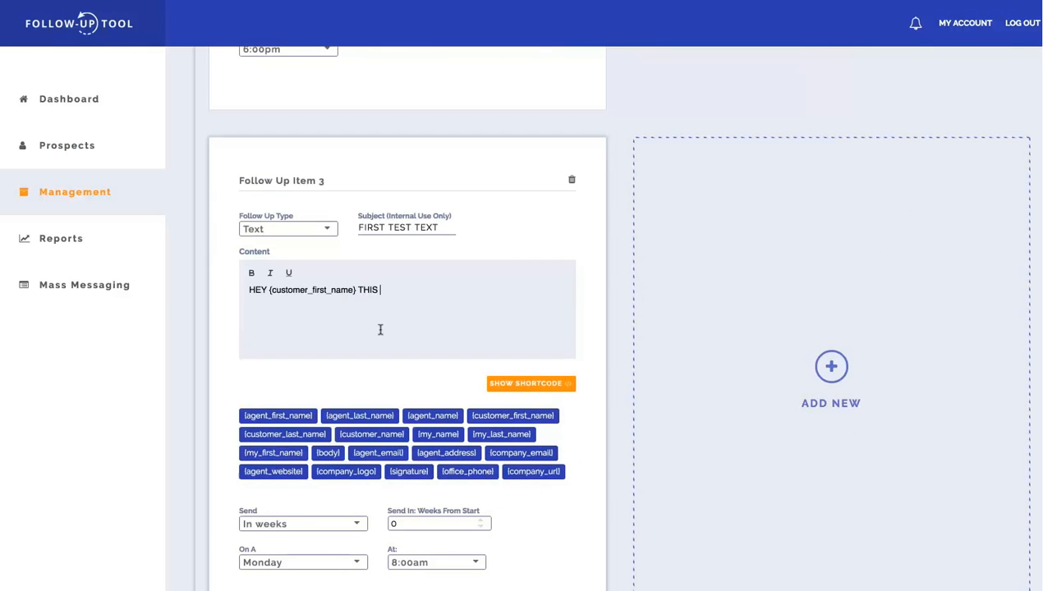
left_click(278, 454)
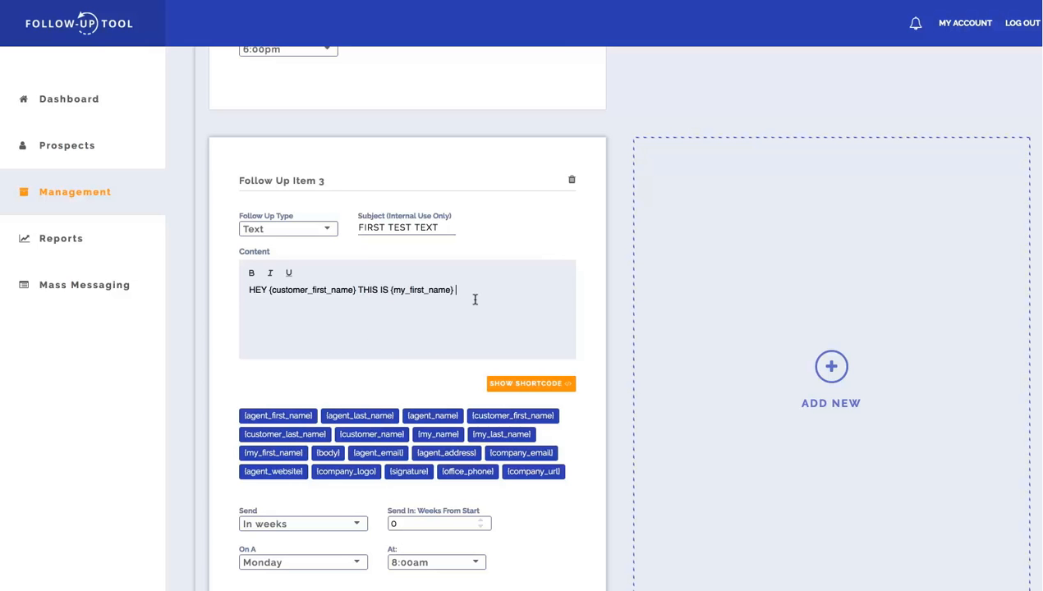
type("JUST WANTED TO FOLLOW UP BLA BLAH")
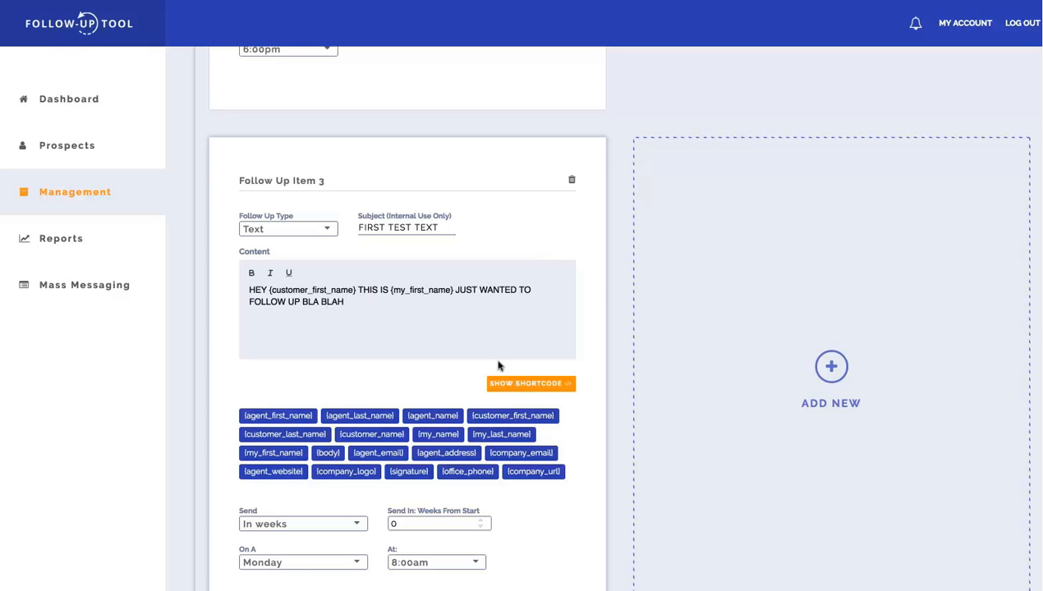
Schedule the text message in 3 business days at 10:30am.
left_click(345, 525)
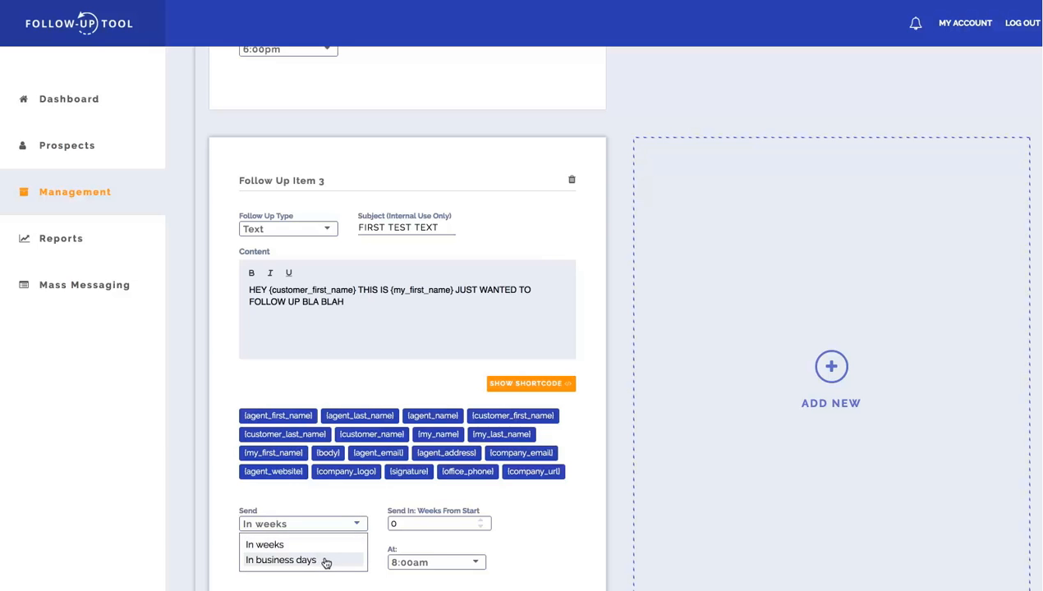
left_click(326, 561)
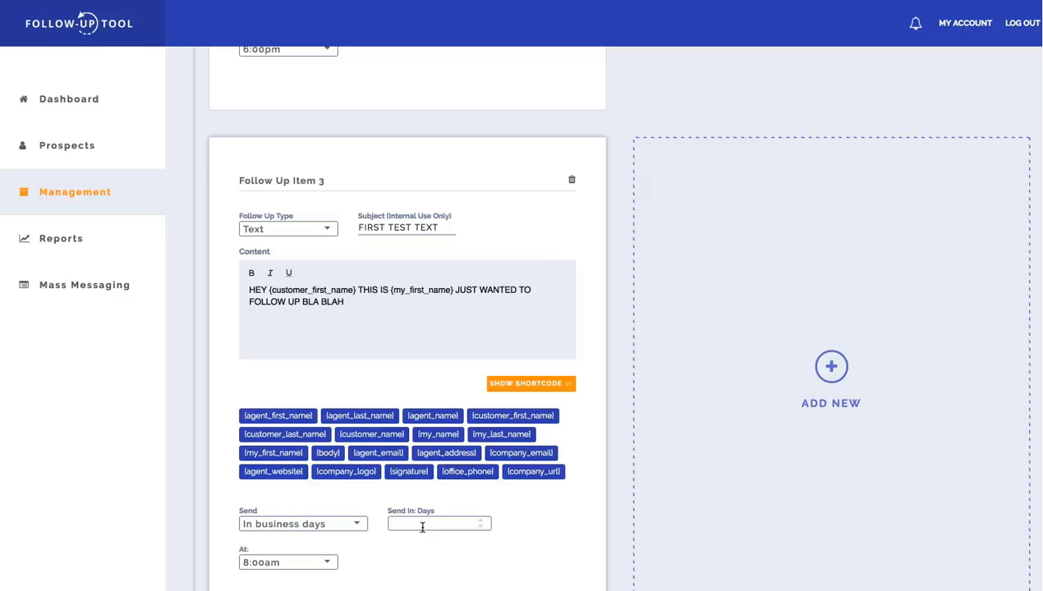
left_click(321, 562)
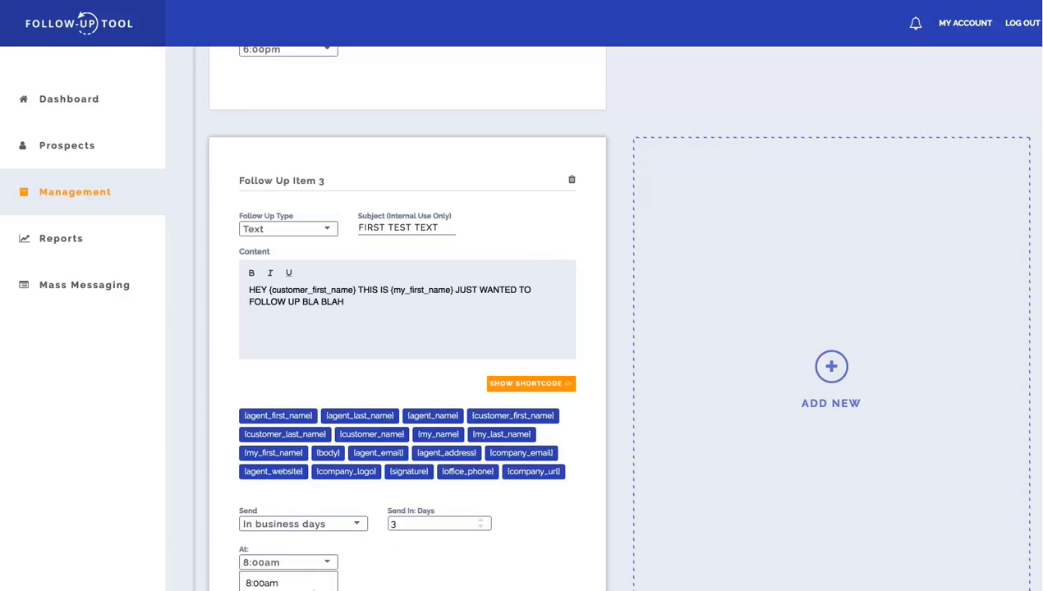
left_click(295, 589)
Add a fourth follow-up item and set its type to Phone.
left_click(836, 384)
left_click(710, 229)
left_click(717, 281)
Add a fifth follow-up item of type Meeting with the subject "FIRST IN PERSON MEETING".
scroll(786, 393, "down", 2)
scroll(447, 421, "down", 3)
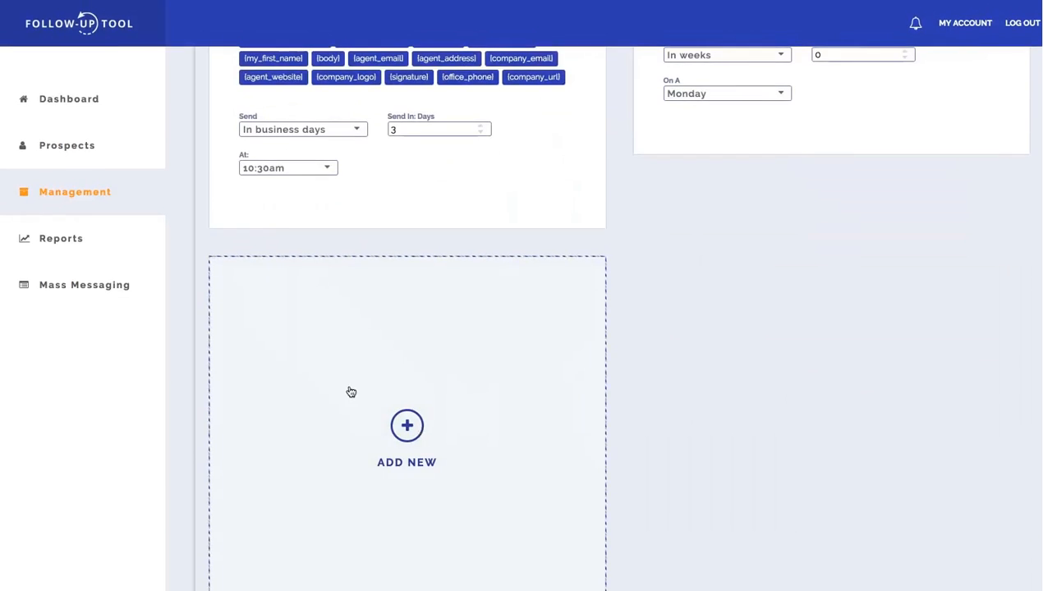
left_click(406, 425)
left_click(321, 354)
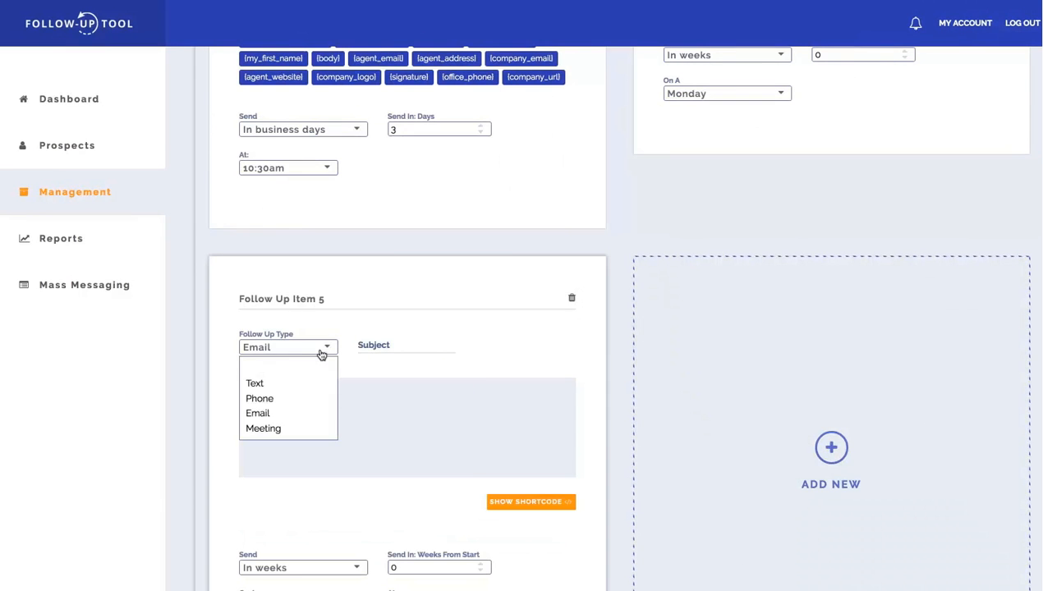
left_click(307, 429)
left_click(362, 348)
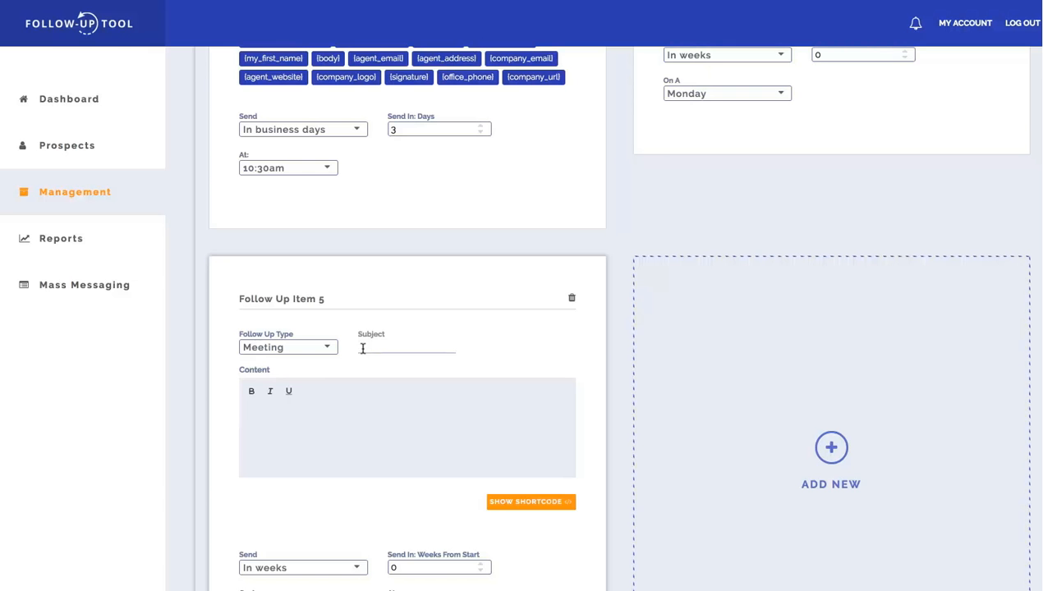
type("M")
type("IRST IN PERSON MEETING")
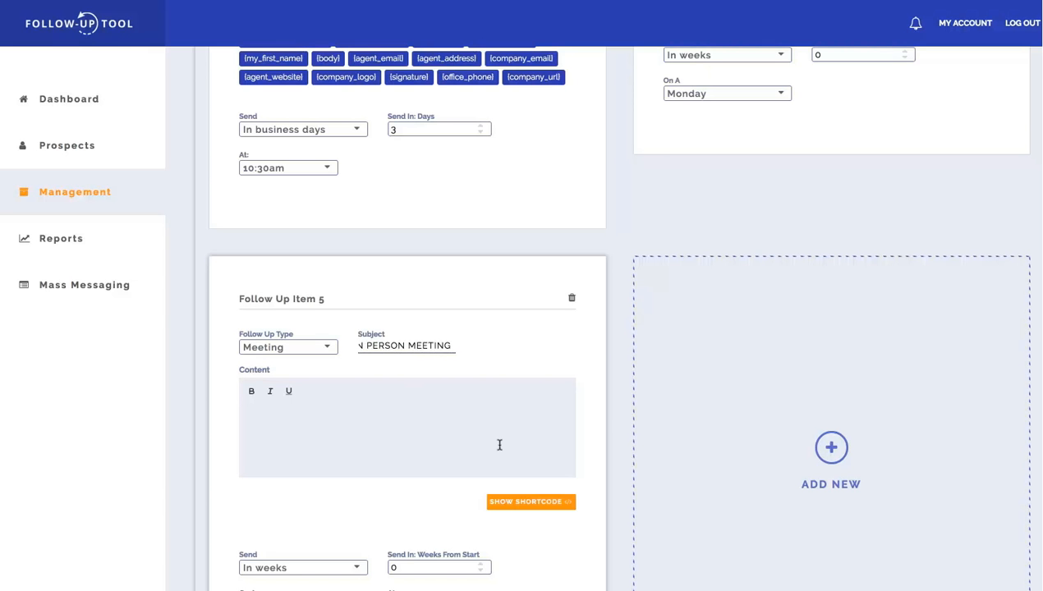
Review the types, contents and send timing of the plan's five follow-up items.
scroll(499, 444, "up", 8)
scroll(499, 449, "up", 3)
scroll(782, 256, "down", 4)
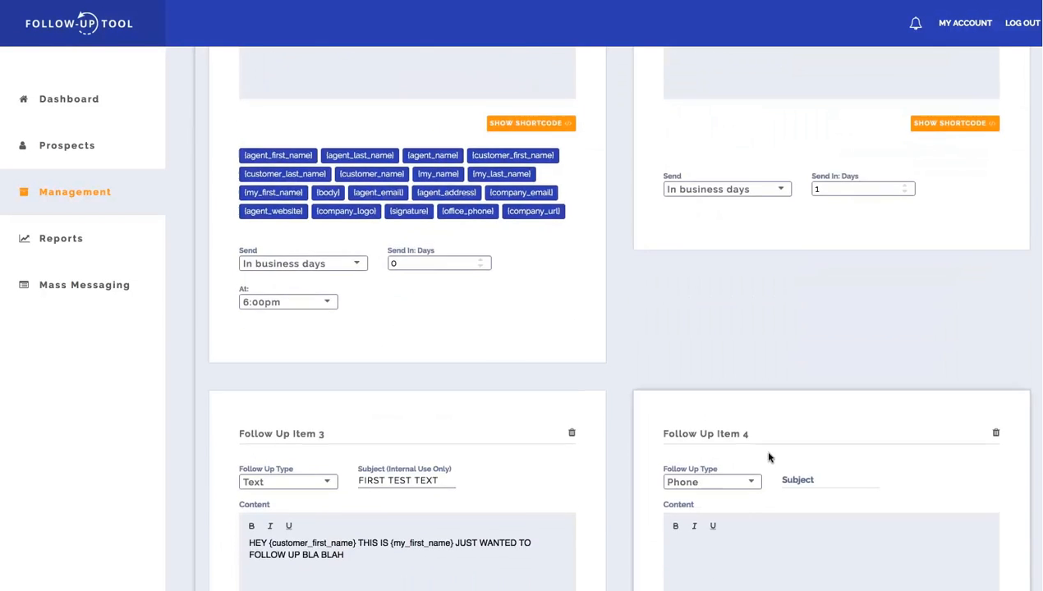
scroll(770, 451, "down", 8)
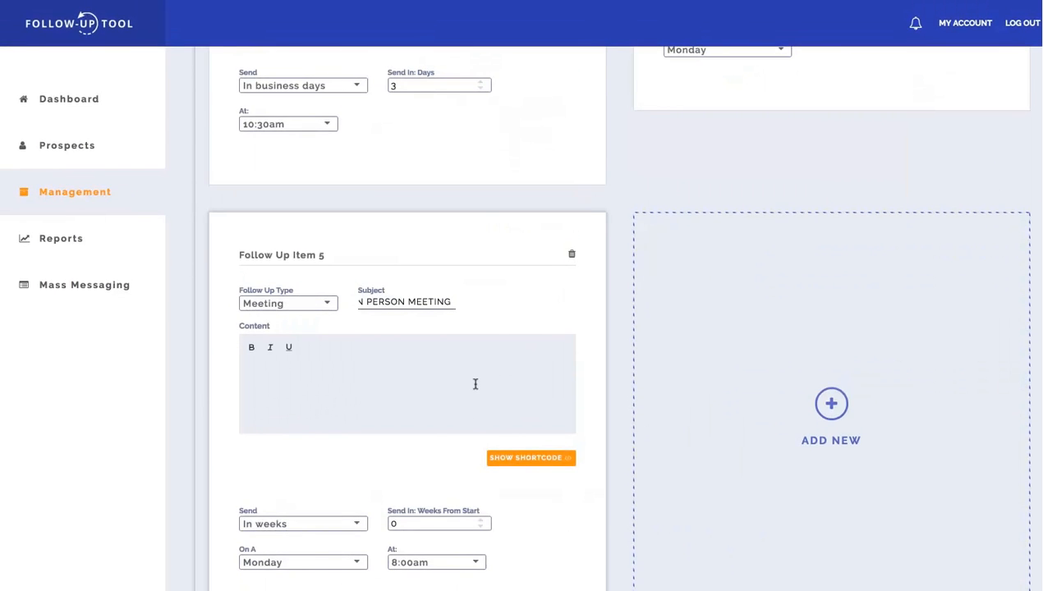
scroll(474, 383, "up", 15)
scroll(475, 384, "up", 2)
scroll(475, 384, "down", 10)
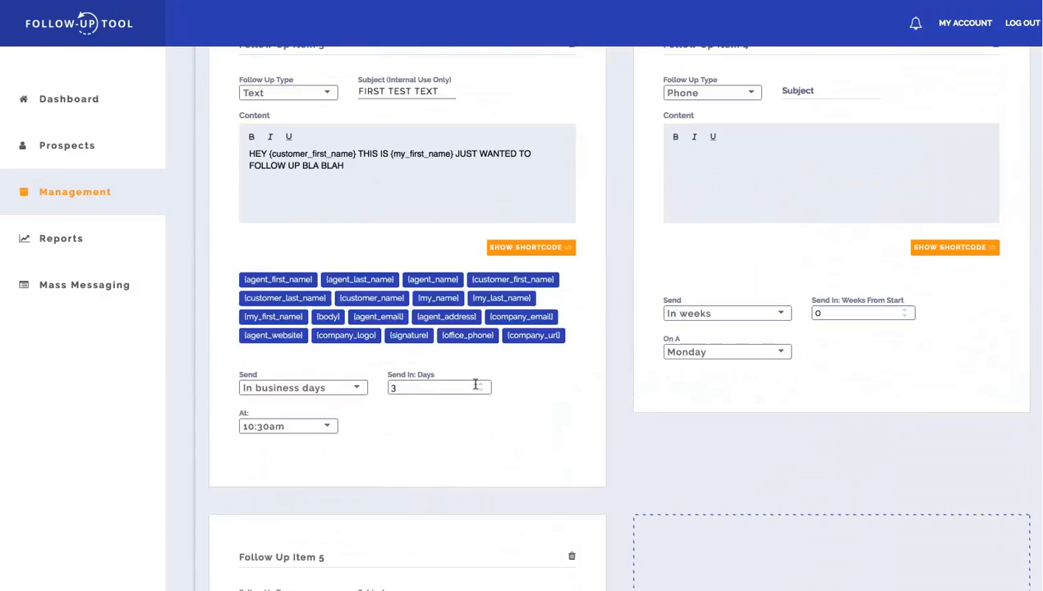
scroll(475, 381, "down", 5)
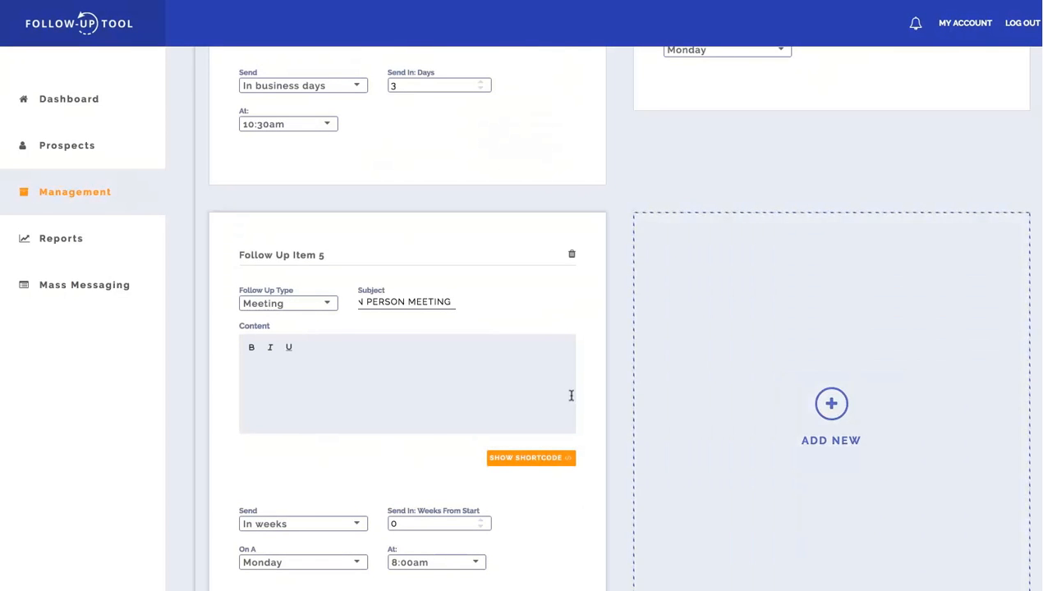
Save the plan template and return to the list of plans.
scroll(570, 396, "up", 5)
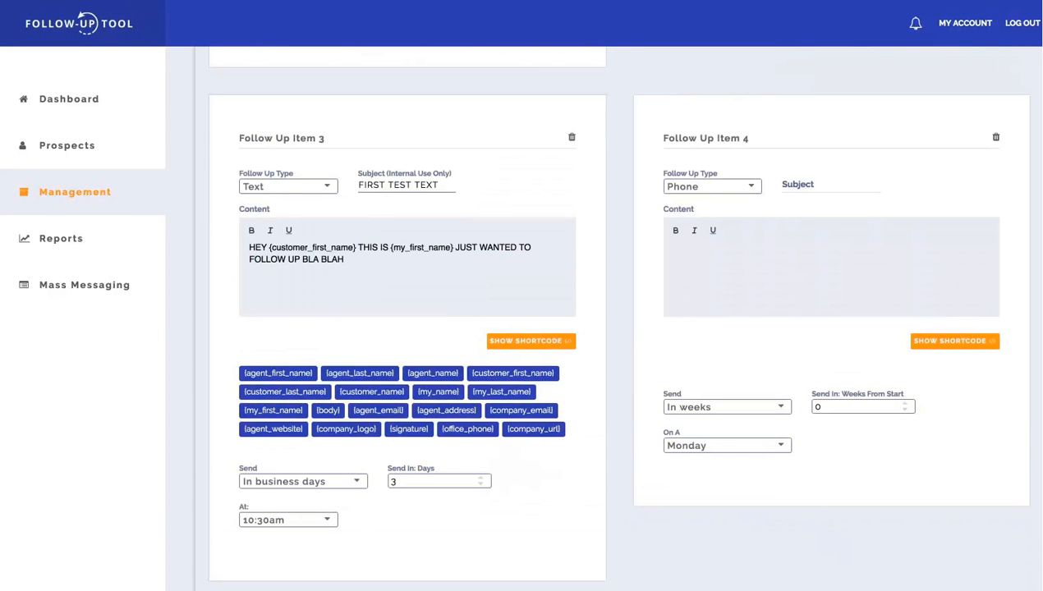
scroll(604, 319, "down", 1)
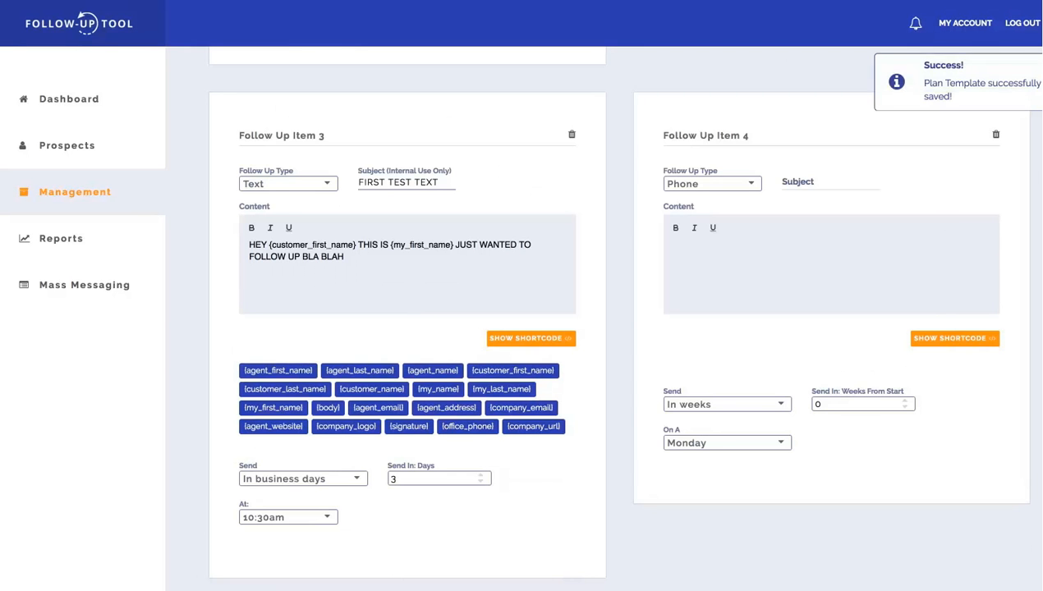
left_click(56, 200)
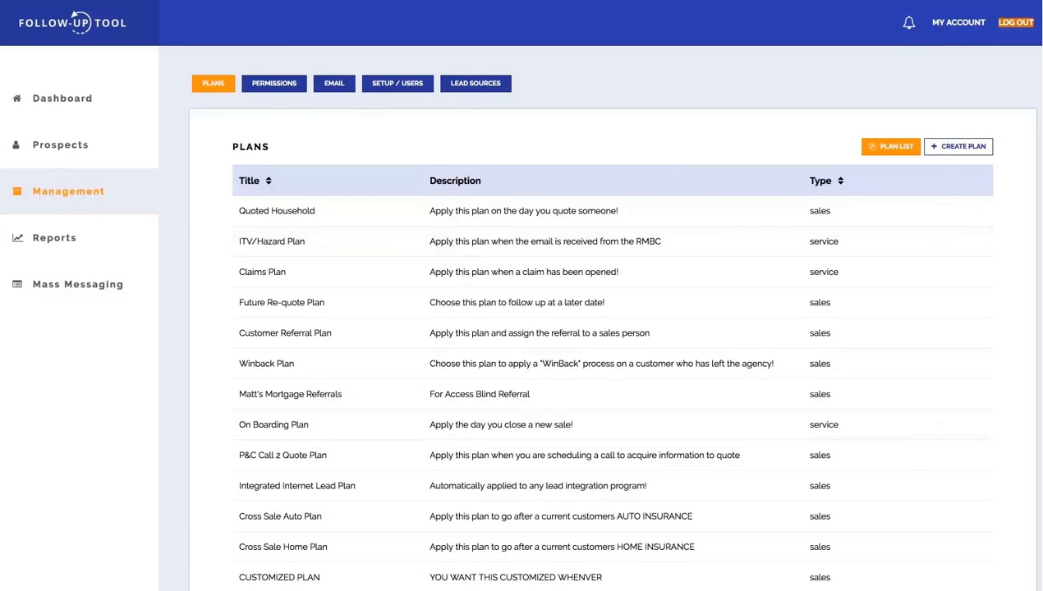
Find TEST PLAN in the plan list and open it to check its details and follow-up items.
mouse_move(1042, 590)
left_mouse_down()
mouse_move(1029, 590)
mouse_move(1042, 582)
left_mouse_up()
scroll(973, 458, "down", 2)
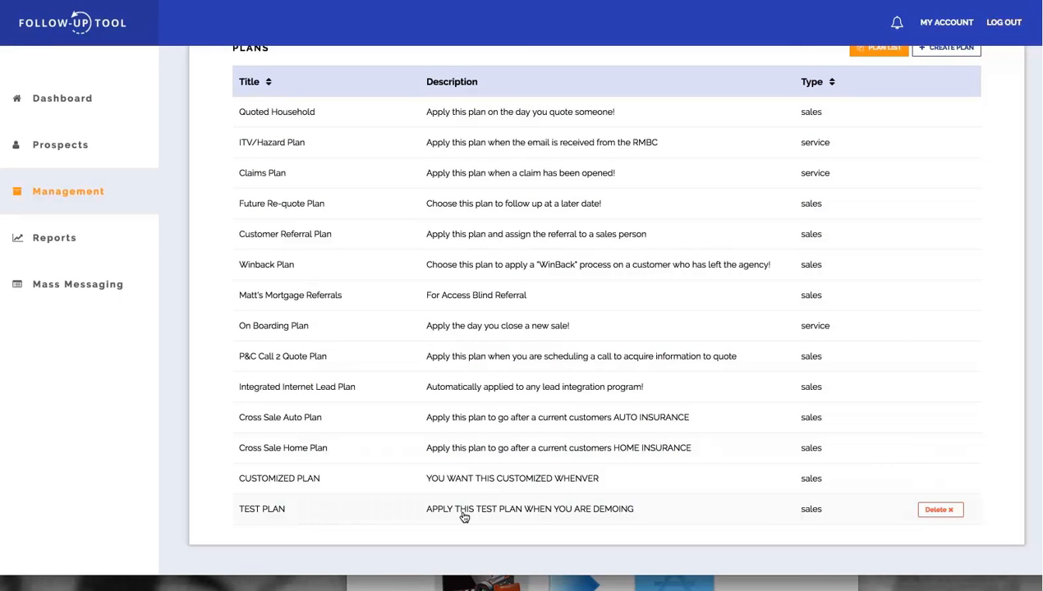
left_click(314, 513)
scroll(566, 347, "down", 5)
scroll(566, 346, "up", 5)
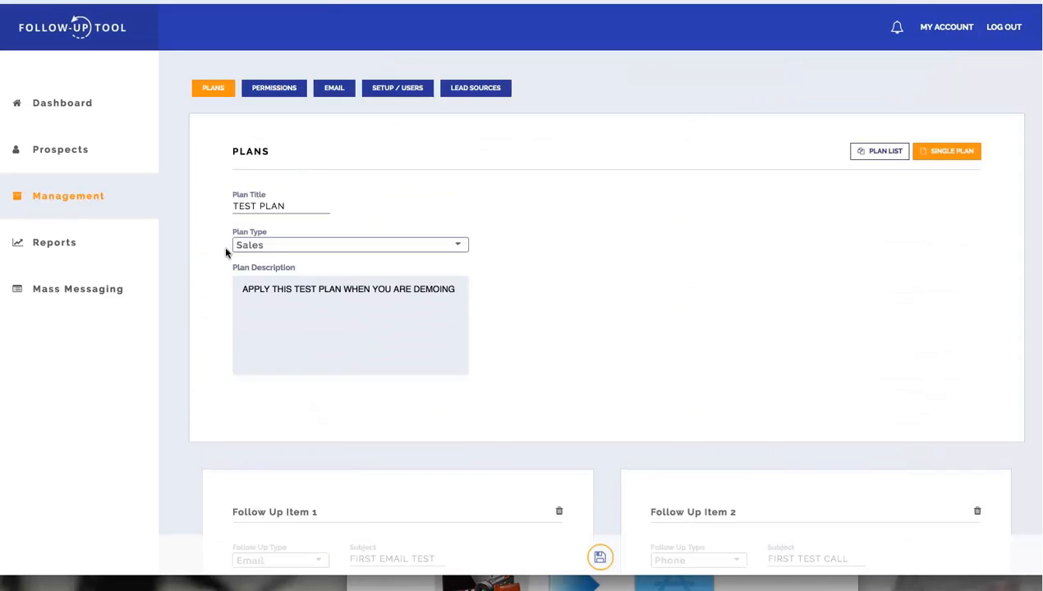
Return to the list of plans and look through the available plans.
left_click(75, 194)
scroll(569, 323, "down", 2)
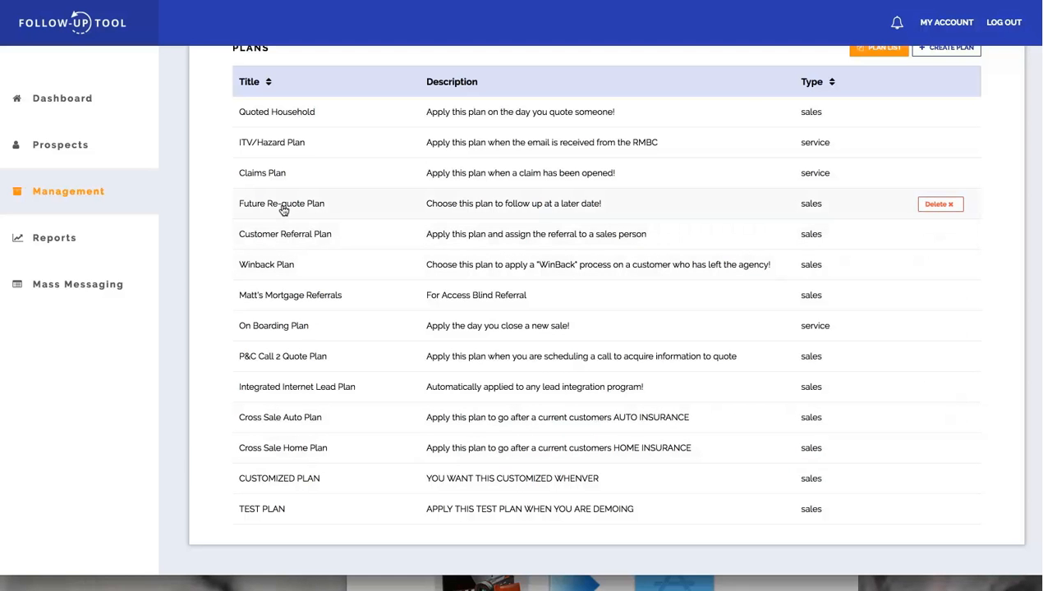
scroll(302, 223, "up", 3)
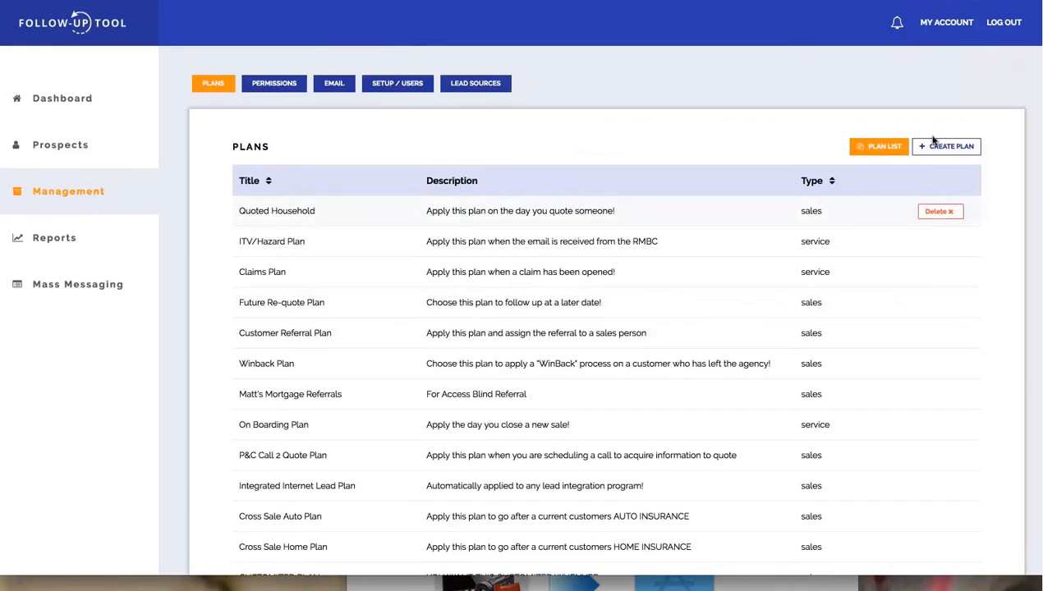